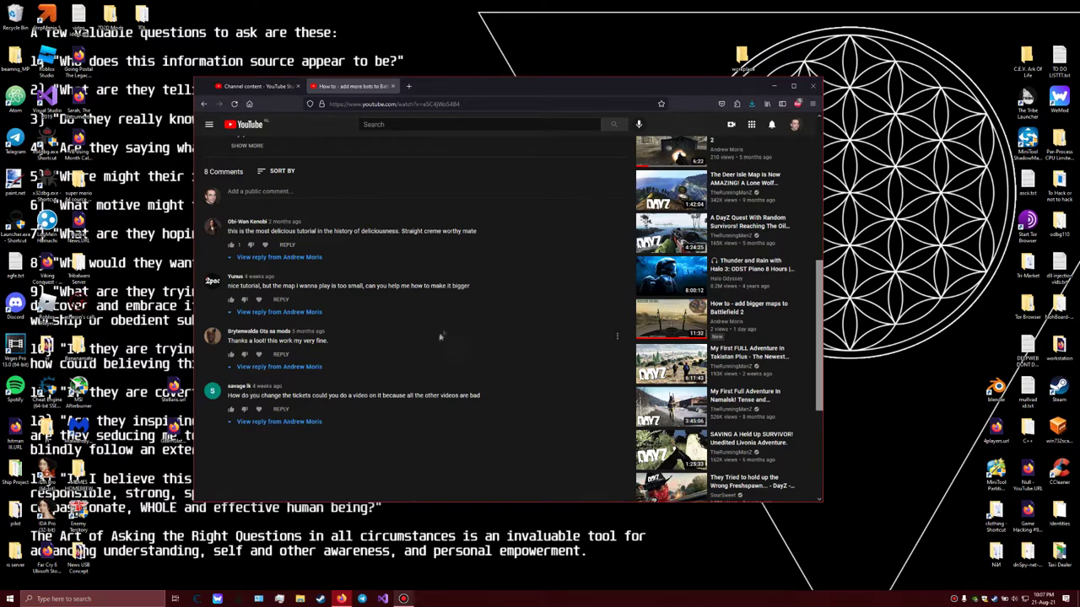
# Step: Minimize Firefox and open the Steam game library from the tray icon
pyautogui.scroll(4, 443, 335)
pyautogui.scroll(1, 513, 332)
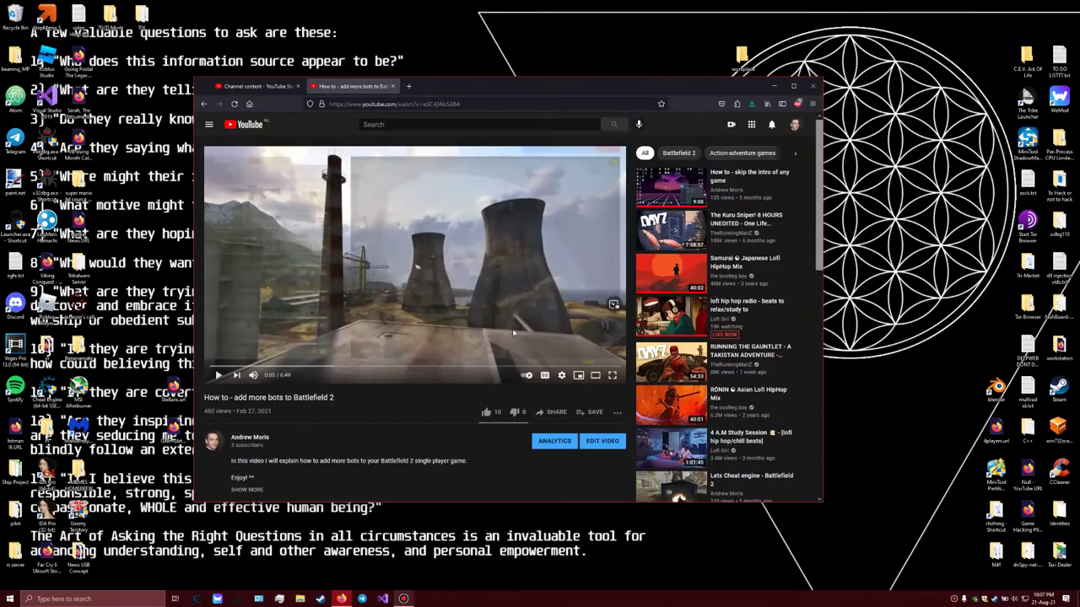
pyautogui.scroll(-3, 539, 291)
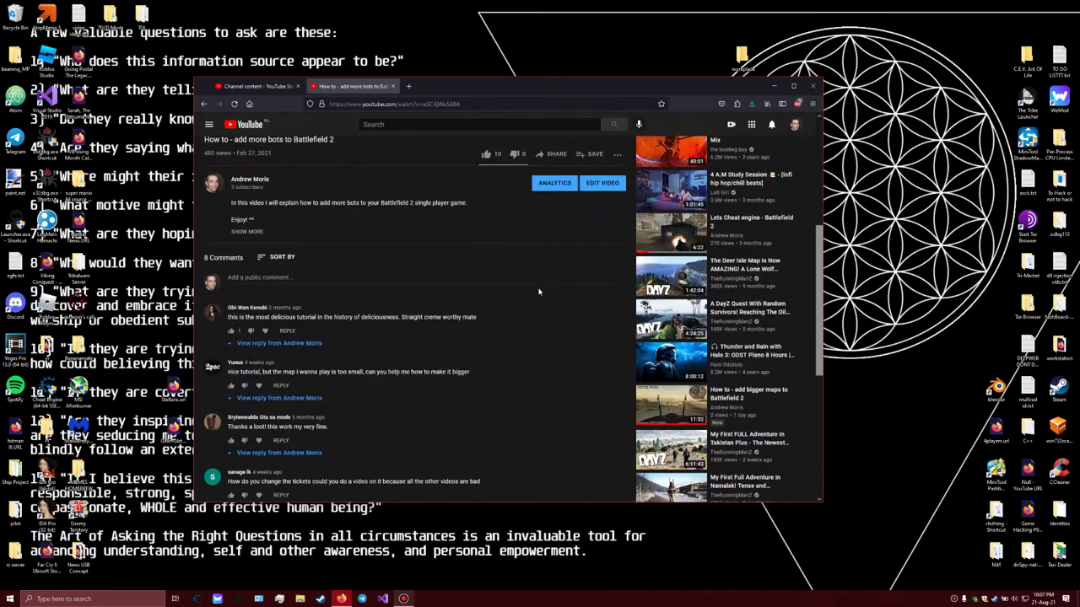
pyautogui.scroll(-1, 658, 194)
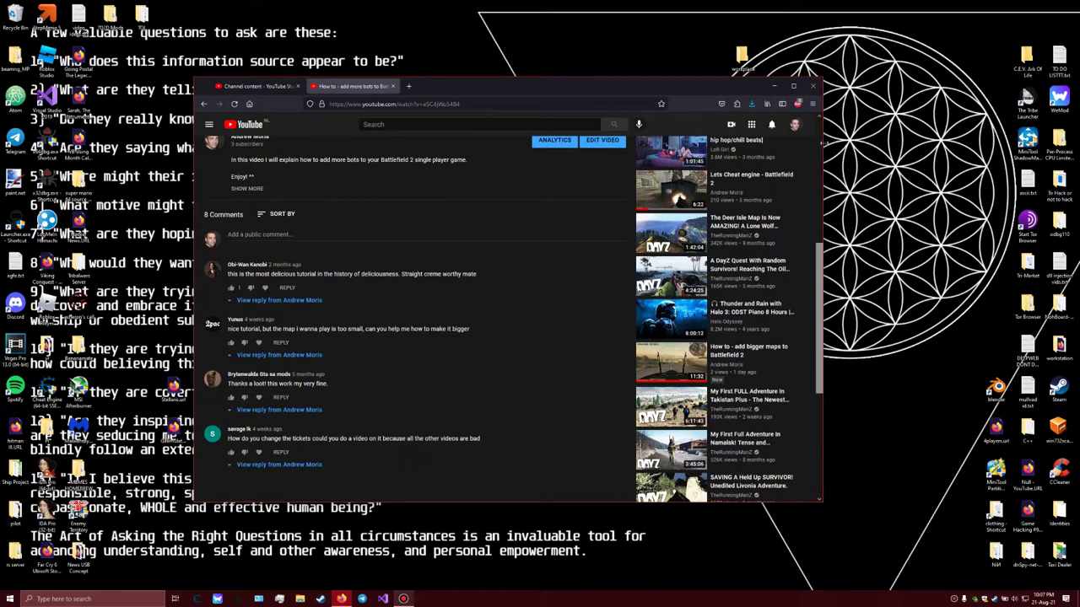
pyautogui.click(774, 87)
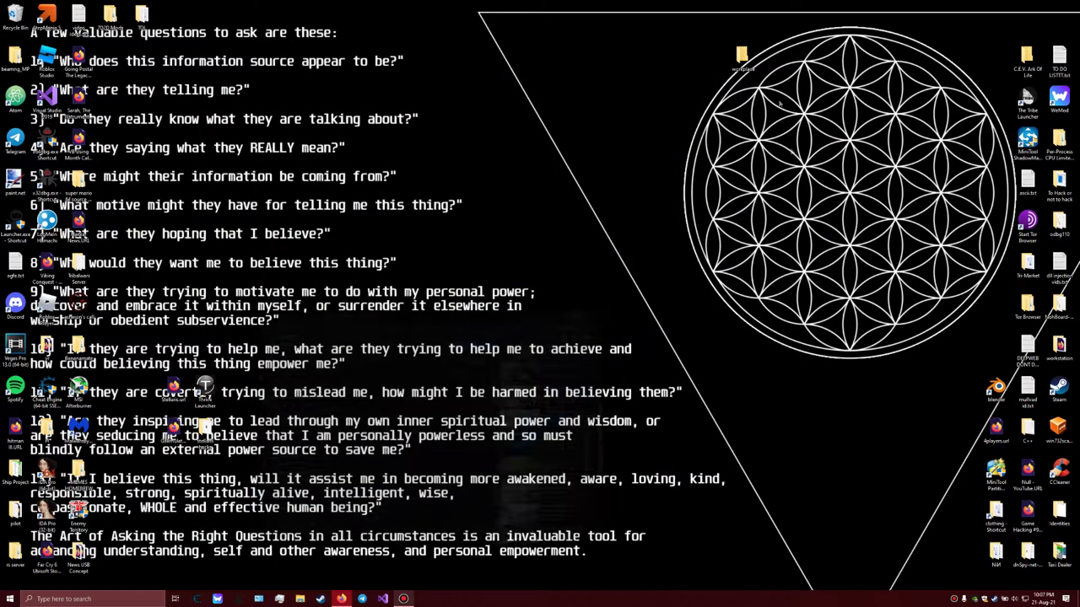
pyautogui.rightClick(994, 599)
pyautogui.click(1006, 537)
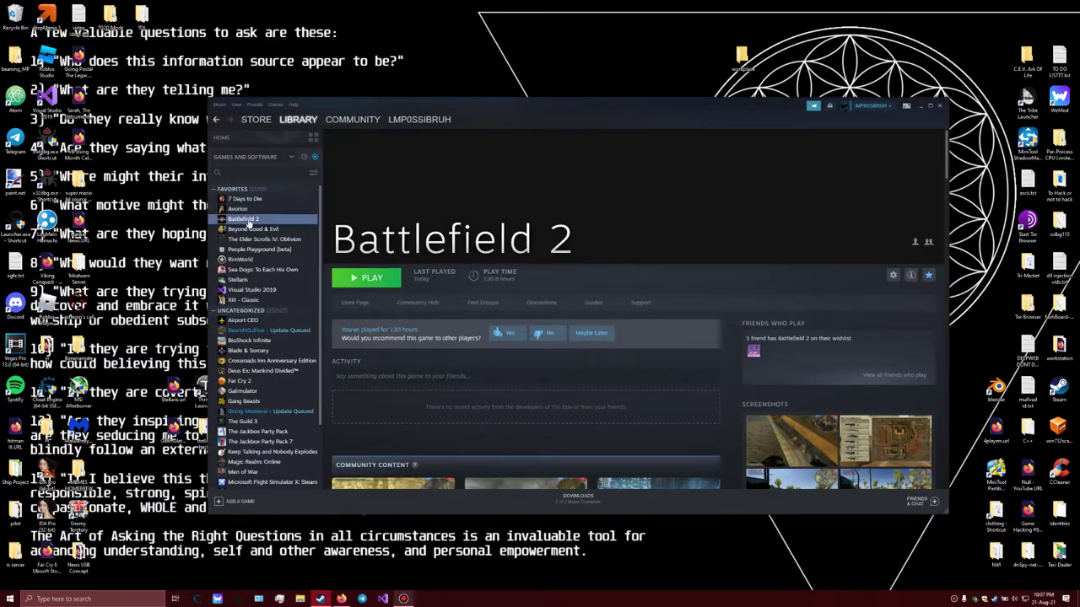
# Step: Browse Battlefield 2's local files via Manage, then minimize Steam
pyautogui.rightClick(244, 218)
pyautogui.moveTo(291, 259)
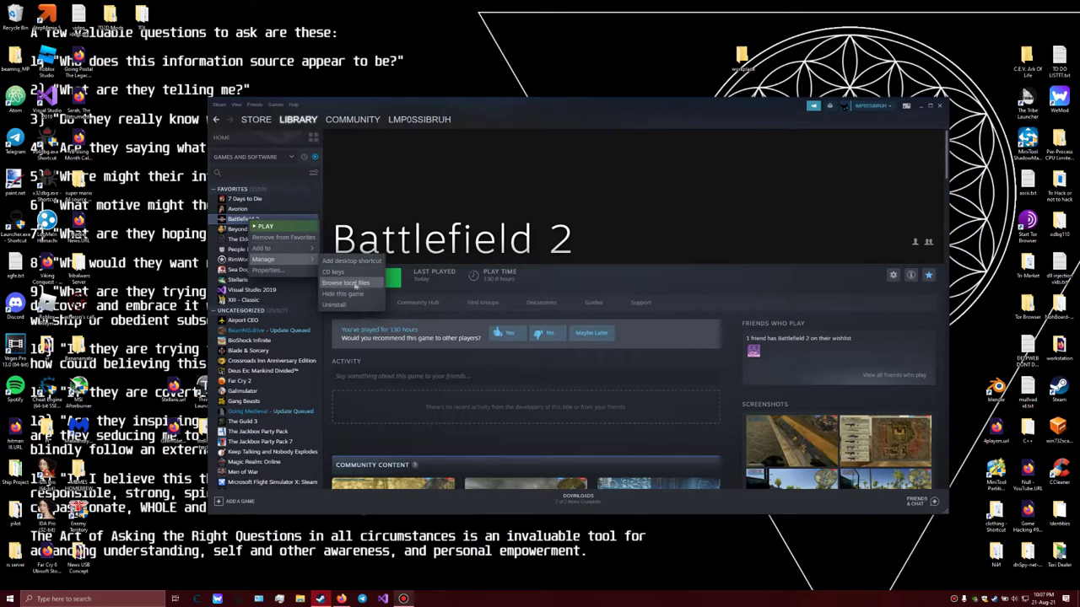
pyautogui.click(363, 284)
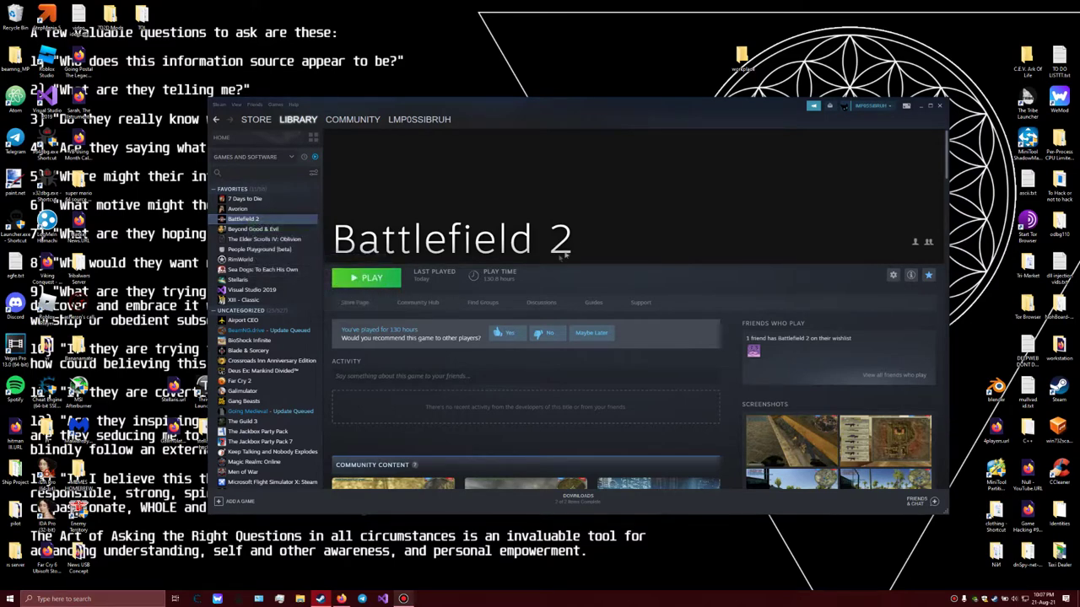
pyautogui.click(942, 106)
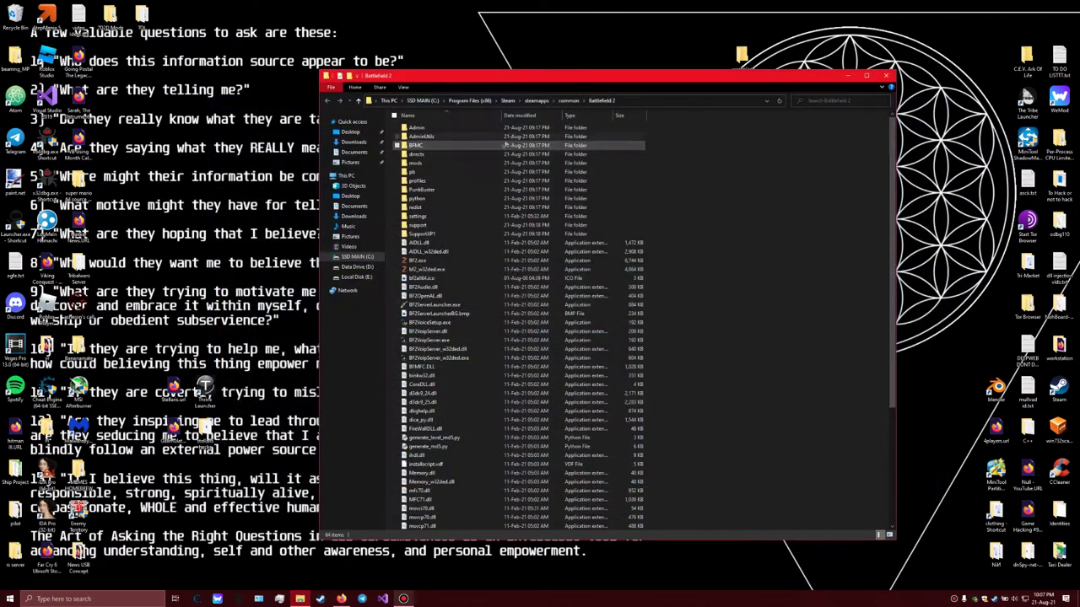
# Step: Open the mods folder and then the bf2all64 mod folder
pyautogui.moveTo(544, 80); pyautogui.dragTo(469, 74)
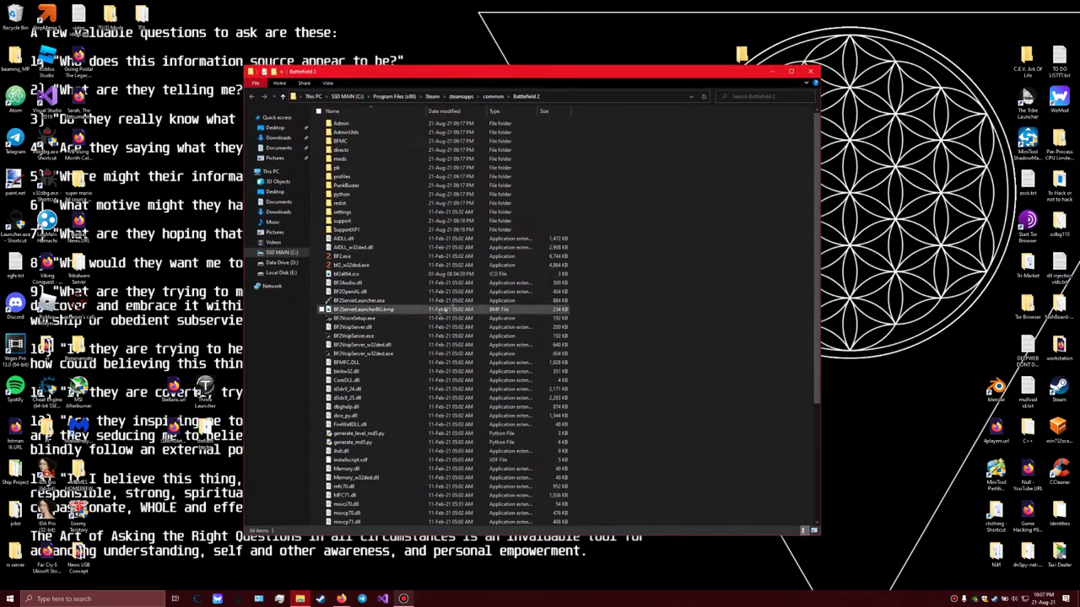
pyautogui.doubleClick(359, 161)
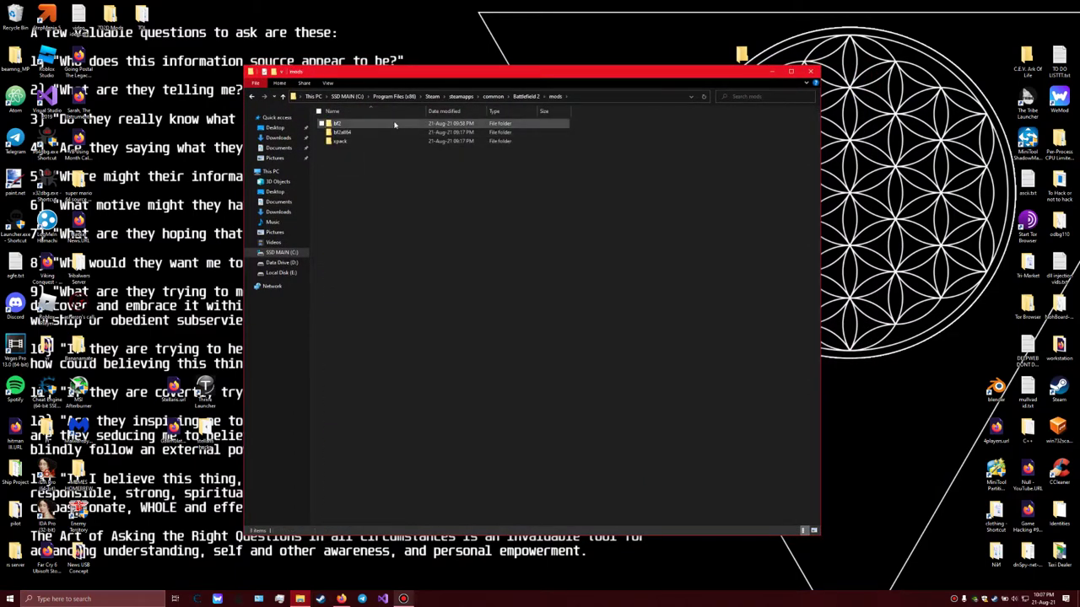
pyautogui.click(394, 124)
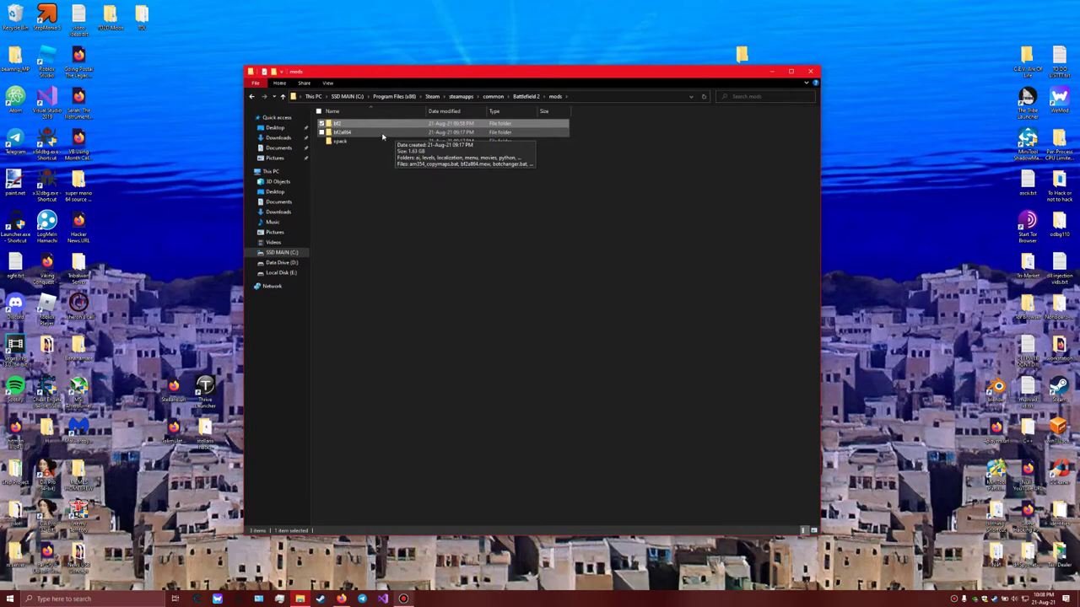
pyautogui.click(369, 135)
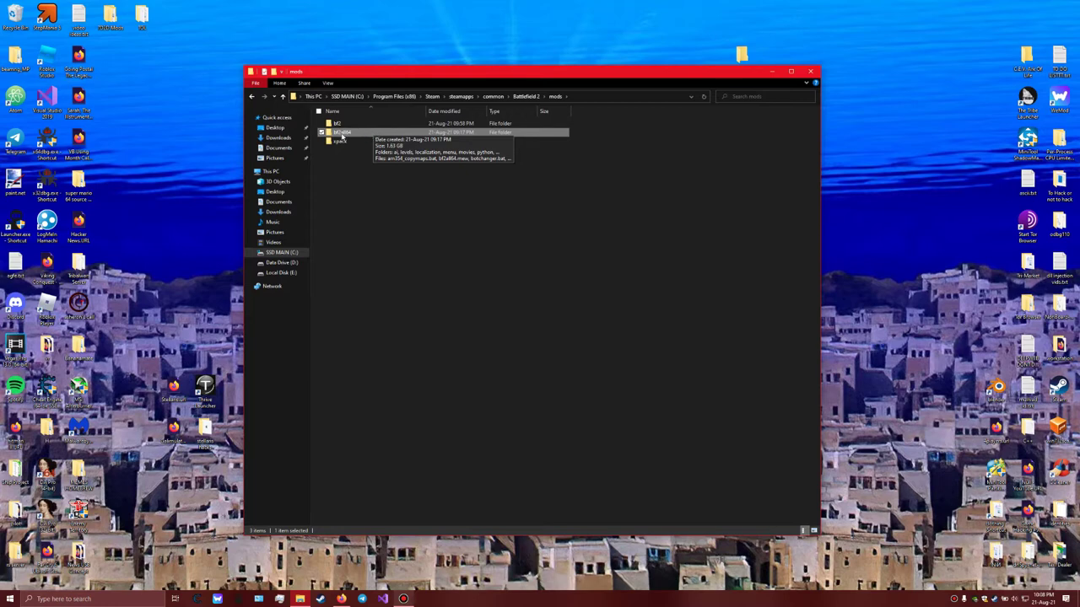
pyautogui.doubleClick(357, 135)
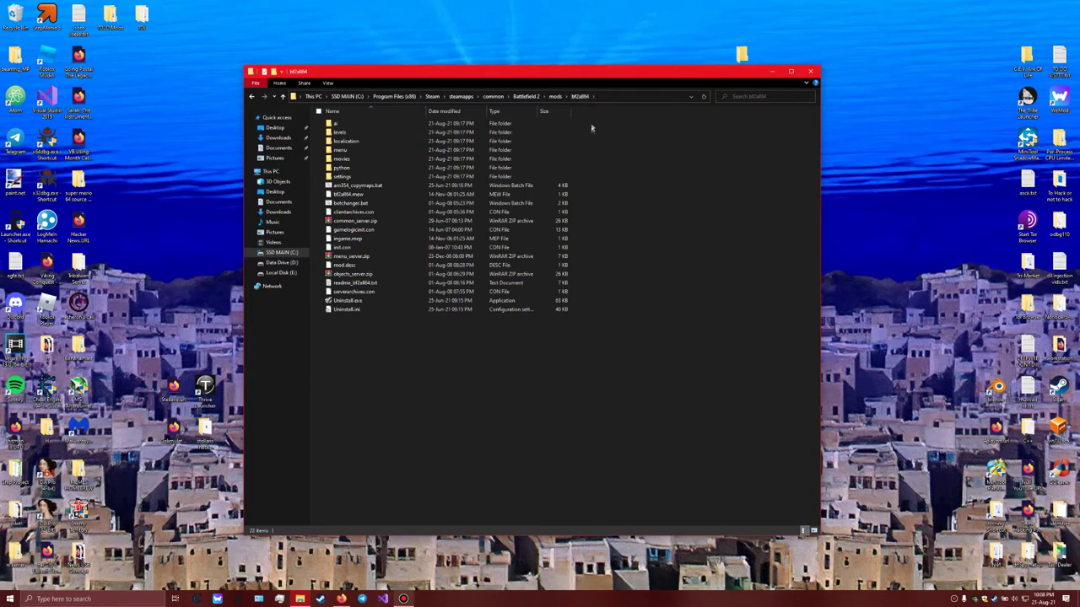
# Step: Go into python > game > gamemodes and edit gpm_cq.py with Notepad++
pyautogui.doubleClick(373, 169)
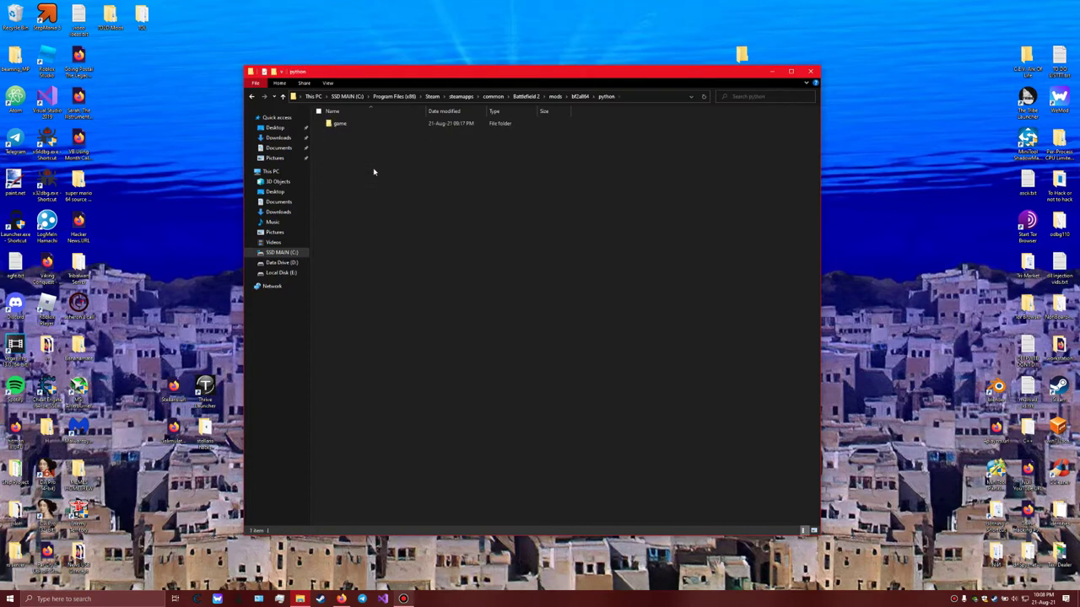
pyautogui.doubleClick(377, 124)
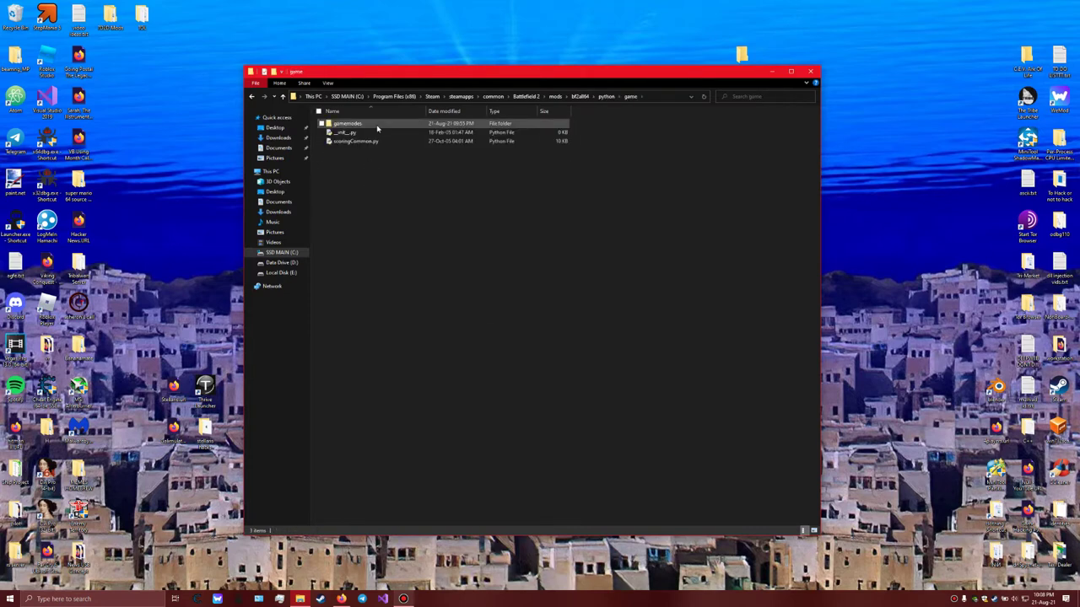
pyautogui.doubleClick(377, 126)
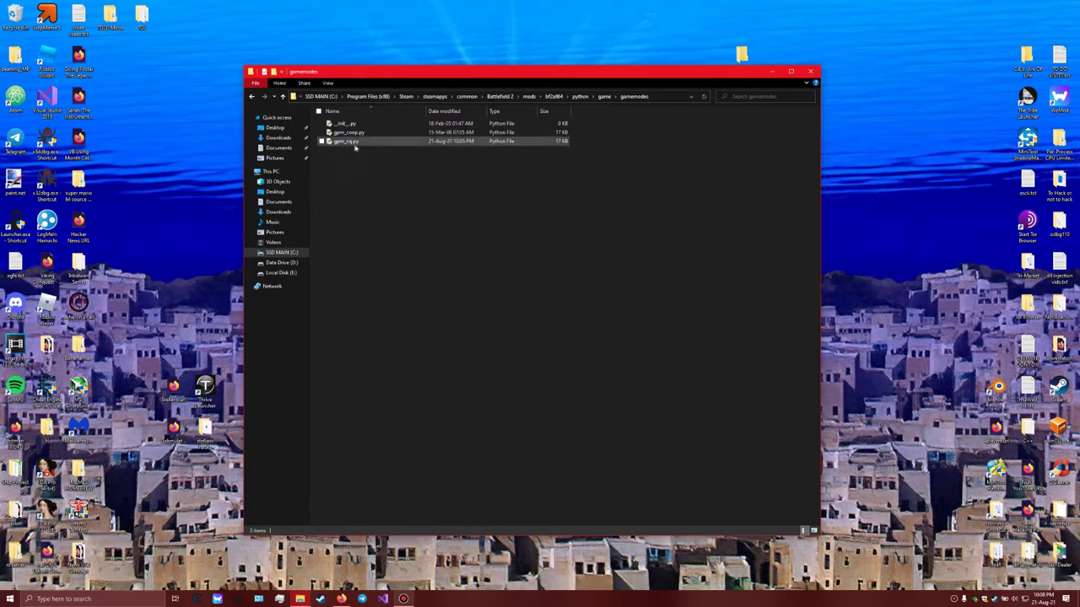
pyautogui.rightClick(364, 147)
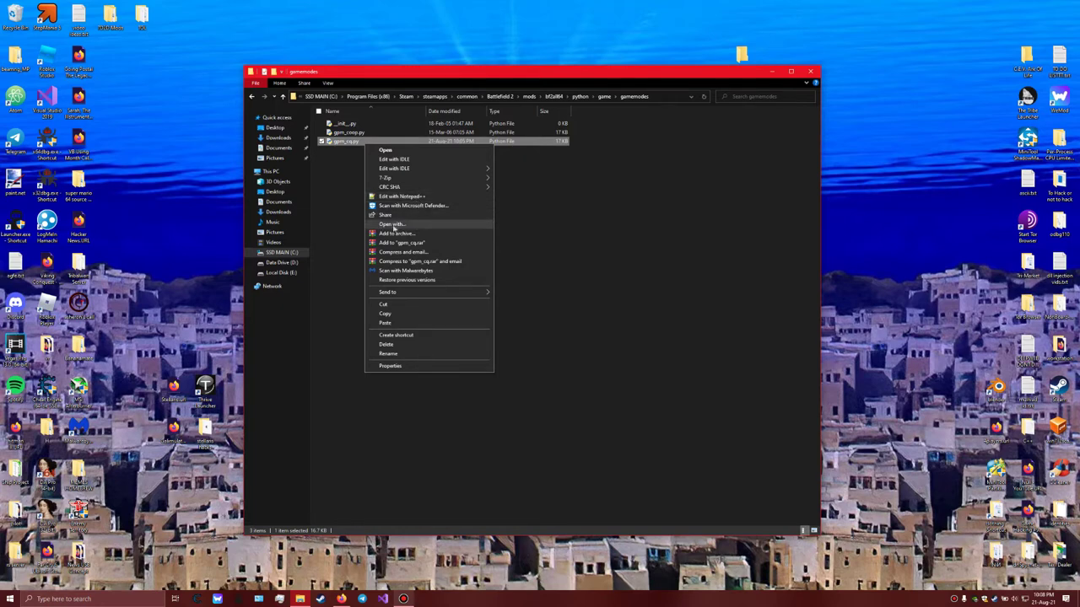
pyautogui.click(429, 195)
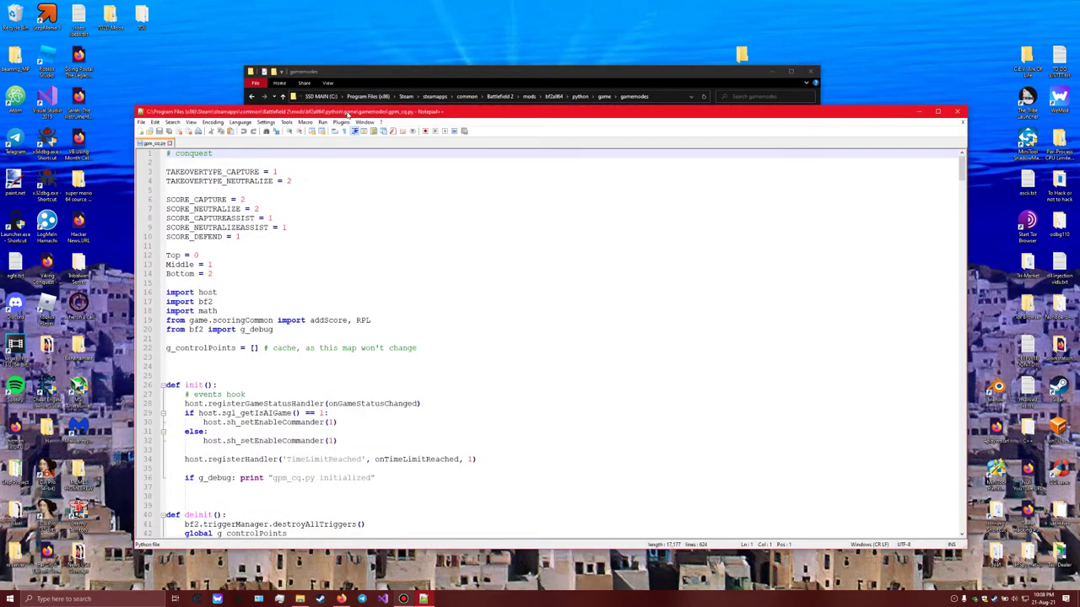
# Step: Scroll to the '# setup ticket system' section and inspect lines 72–76
pyautogui.moveTo(348, 114); pyautogui.dragTo(405, 73)
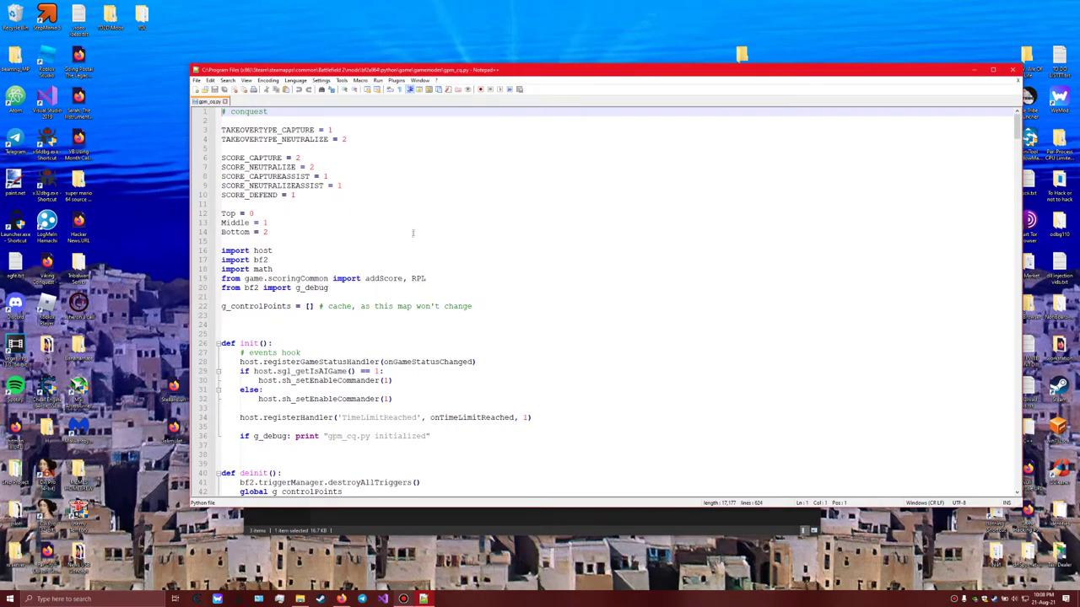
pyautogui.scroll(-6, 396, 255)
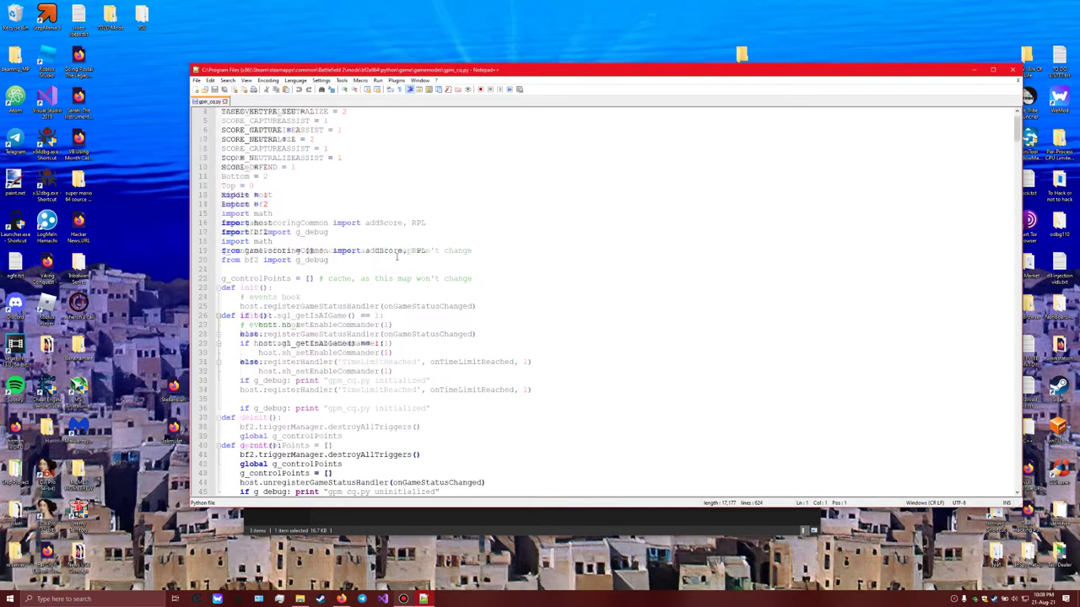
pyautogui.scroll(-11, 396, 256)
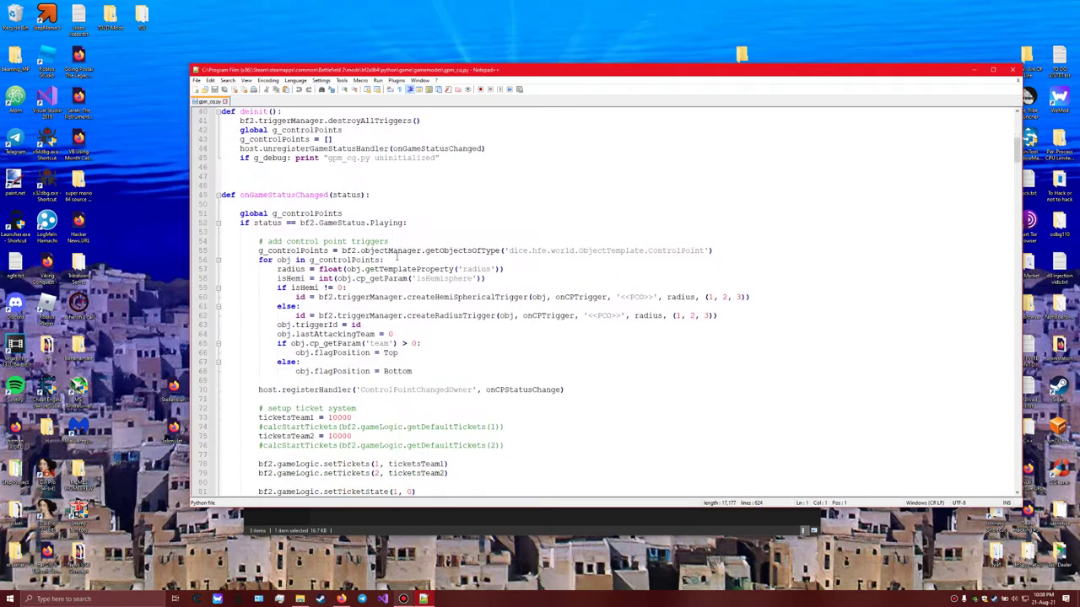
pyautogui.moveTo(358, 297); pyautogui.dragTo(258, 297)
pyautogui.moveTo(505, 334); pyautogui.dragTo(213, 308)
pyautogui.moveTo(392, 300); pyautogui.dragTo(218, 297)
pyautogui.click(461, 299)
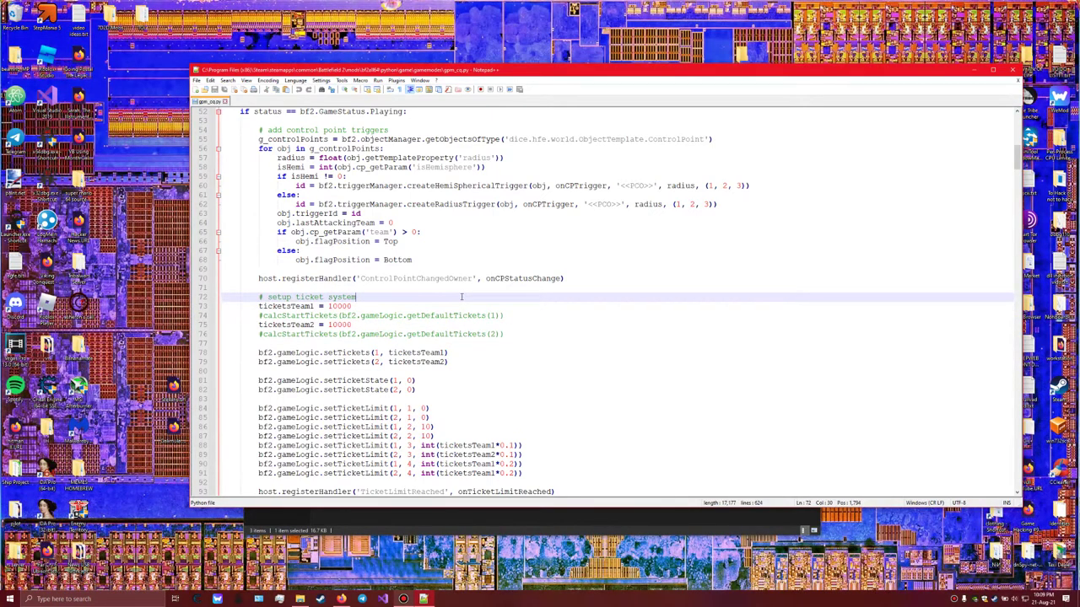
# Step: Search the file for 'ticket' and highlight the ticketsTeam lines 73–76
pyautogui.hotkey('ctrl', 'f')
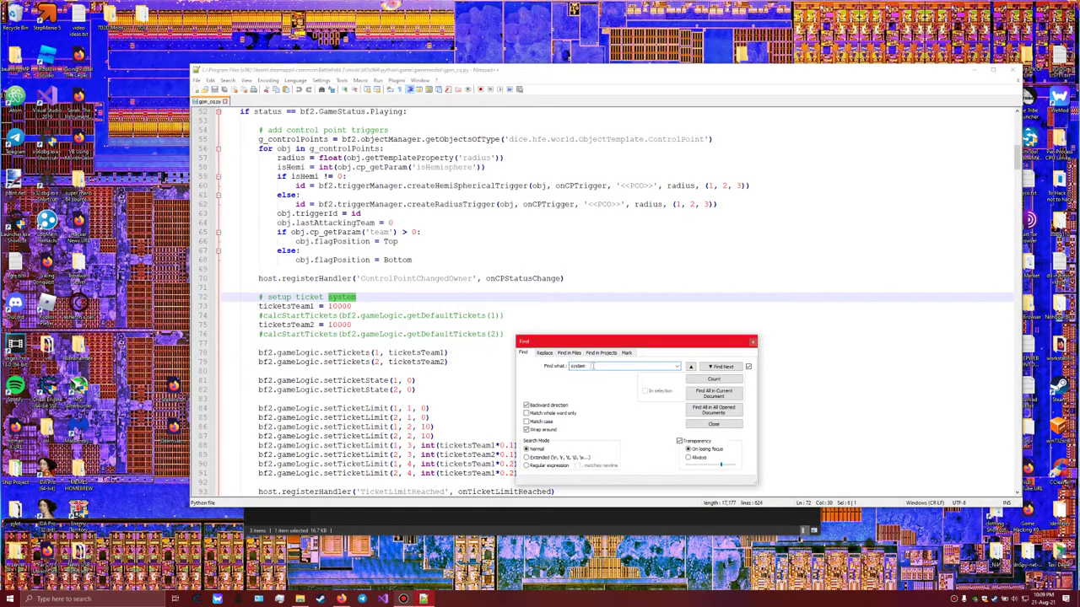
pyautogui.write('ticket')
pyautogui.press('Return')
pyautogui.click(753, 342)
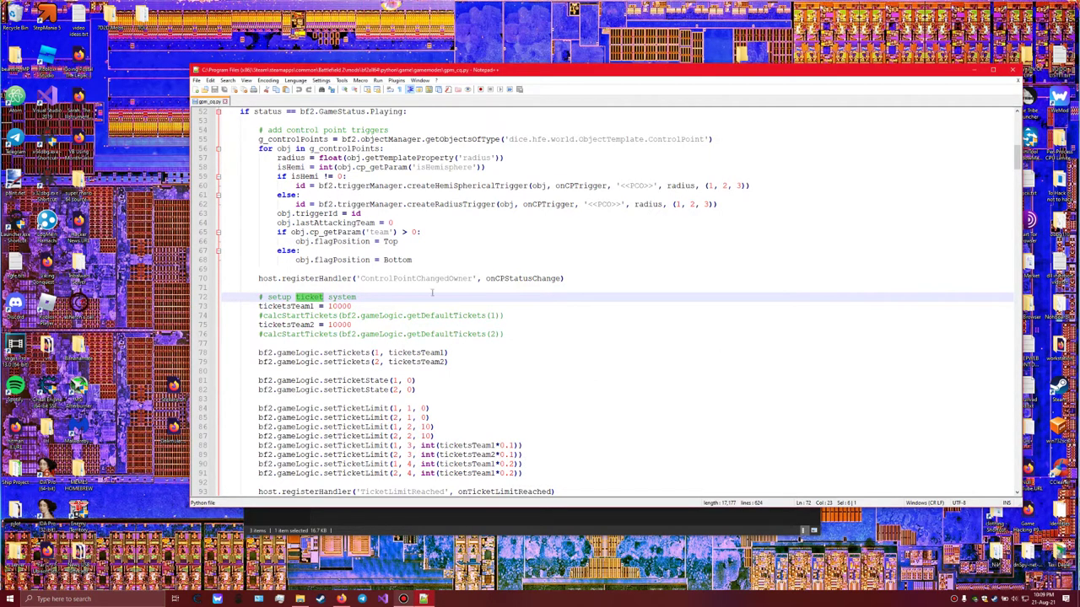
pyautogui.moveTo(541, 333); pyautogui.dragTo(182, 312)
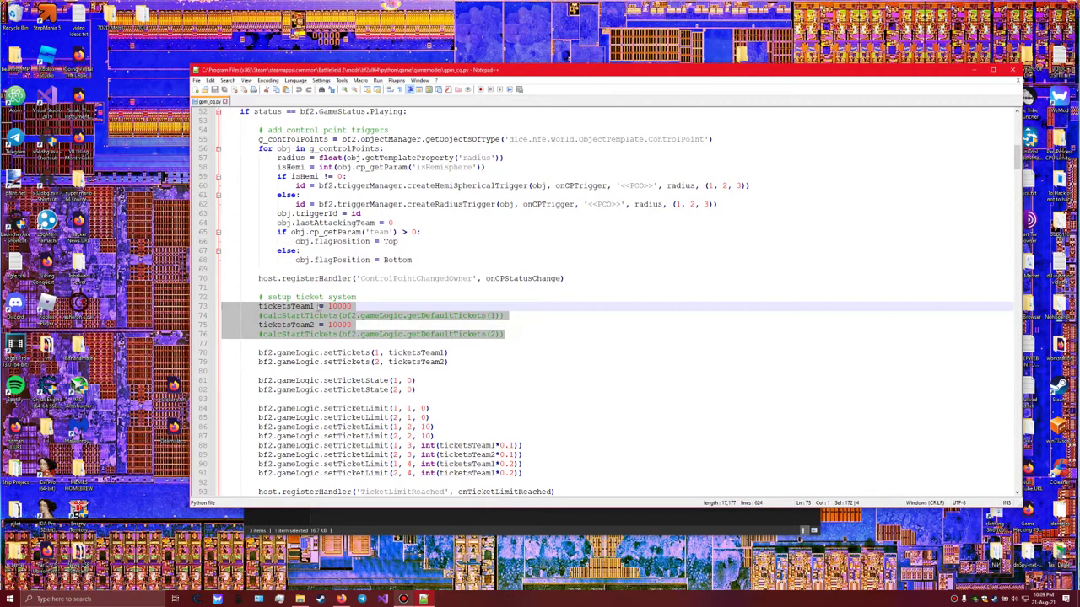
# Step: Check the ticketsTeam1 = 10000 line and the commented line 76
pyautogui.click(362, 307)
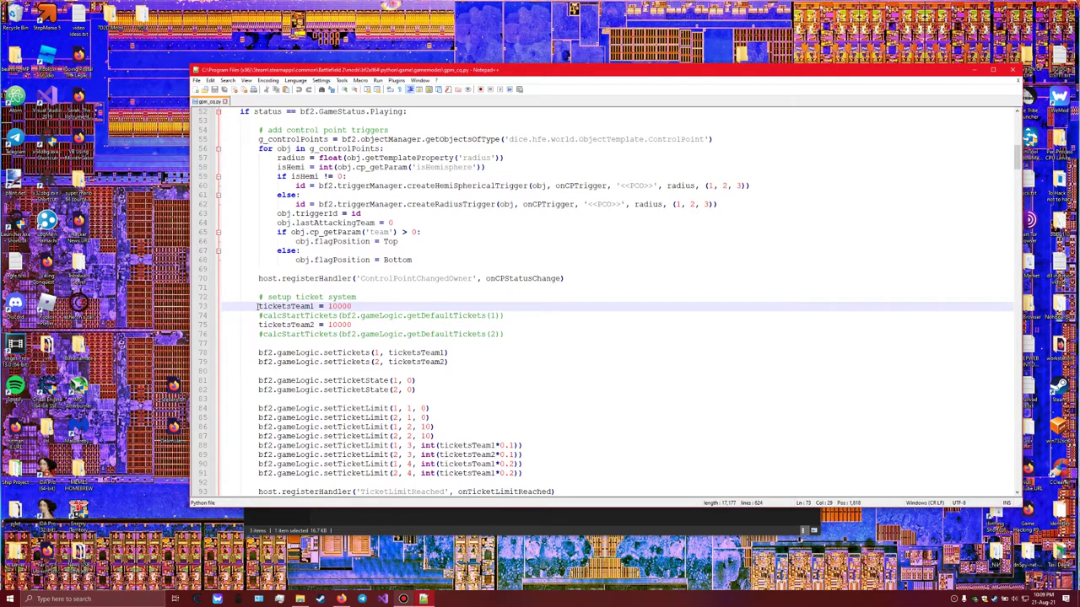
pyautogui.moveTo(257, 307); pyautogui.dragTo(355, 307)
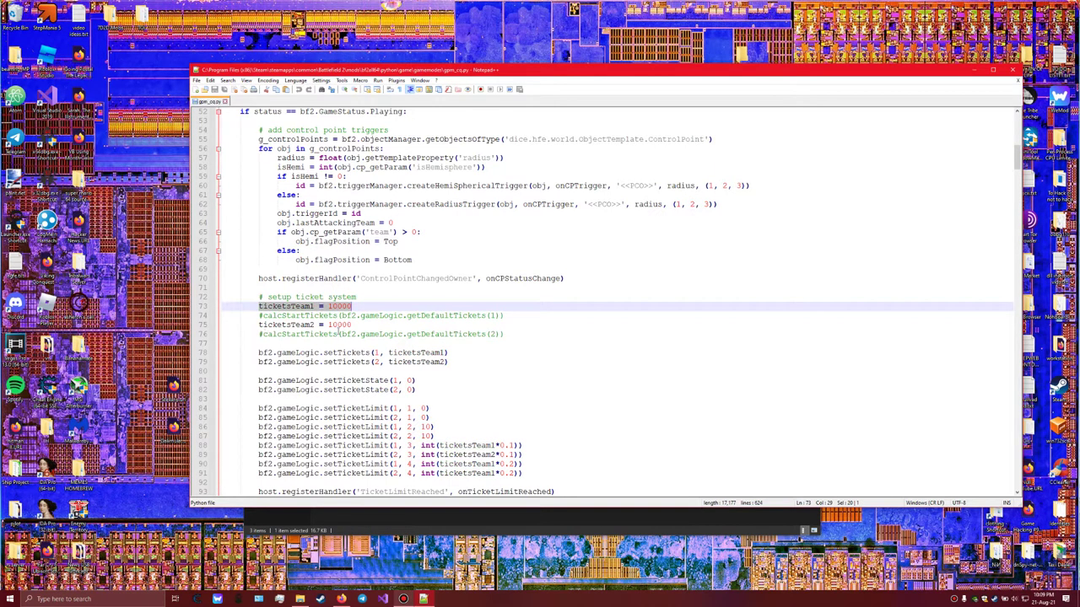
pyautogui.moveTo(259, 334); pyautogui.dragTo(342, 334)
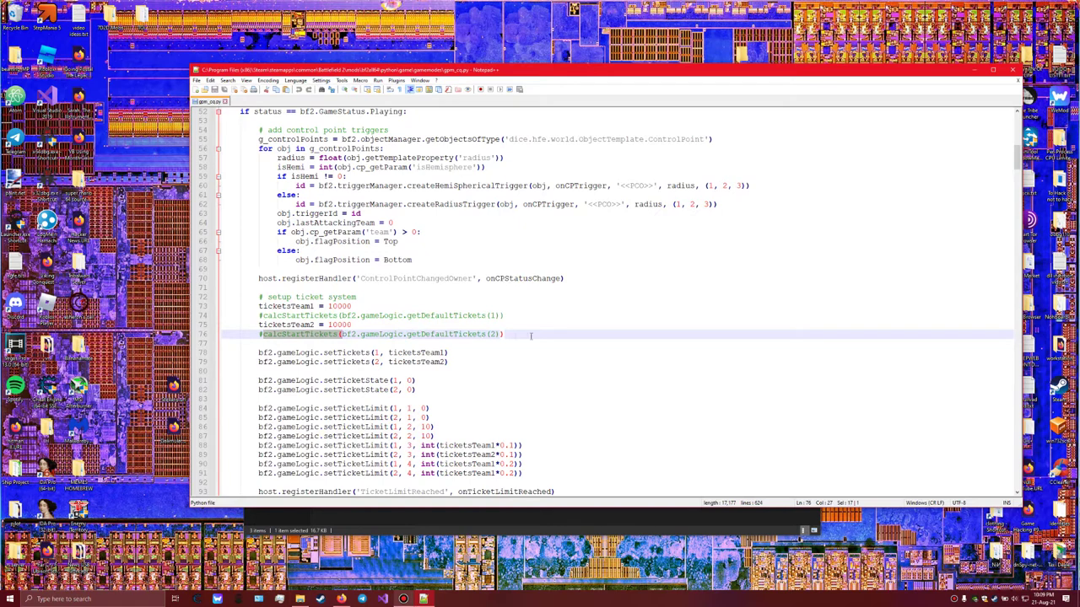
pyautogui.click(262, 334)
# Step: Restore the # before calcStartTickets on line 74 and save gpm_cq.py
pyautogui.click(262, 317)
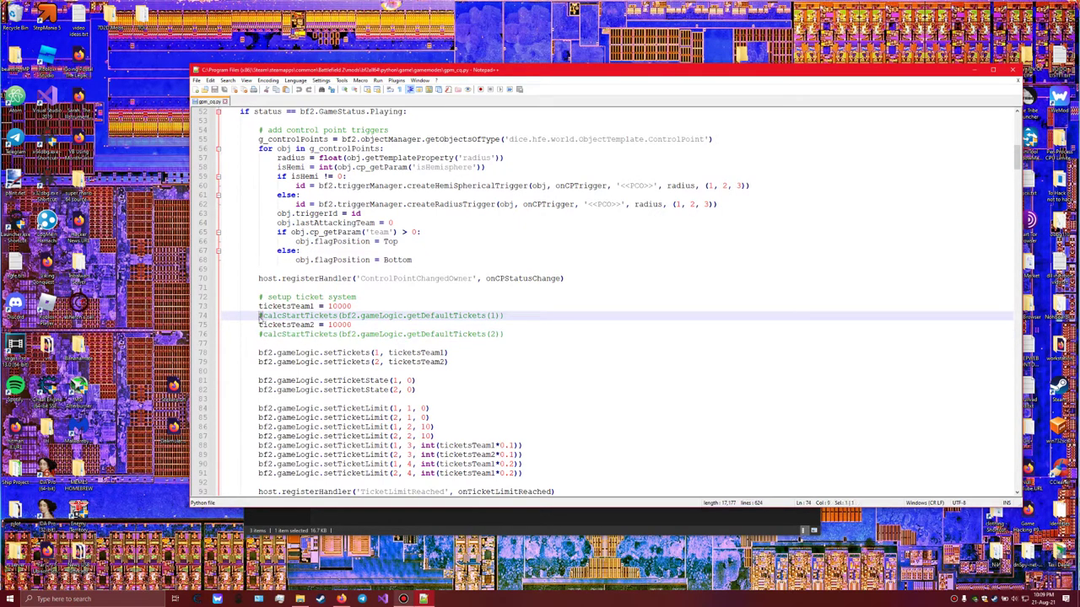
pyautogui.press('BackSpace')
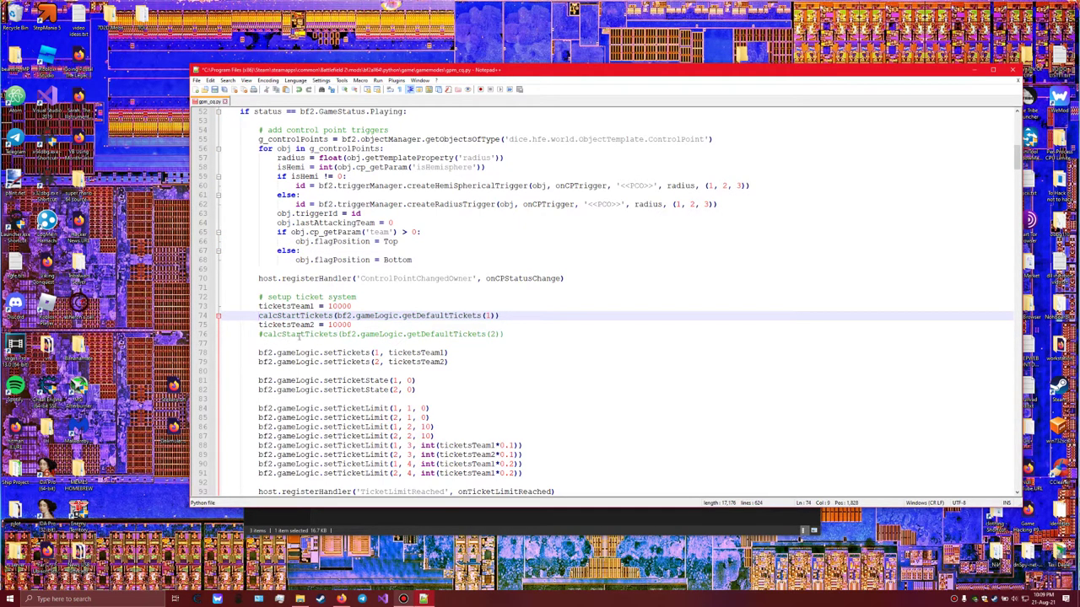
pyautogui.write('#')
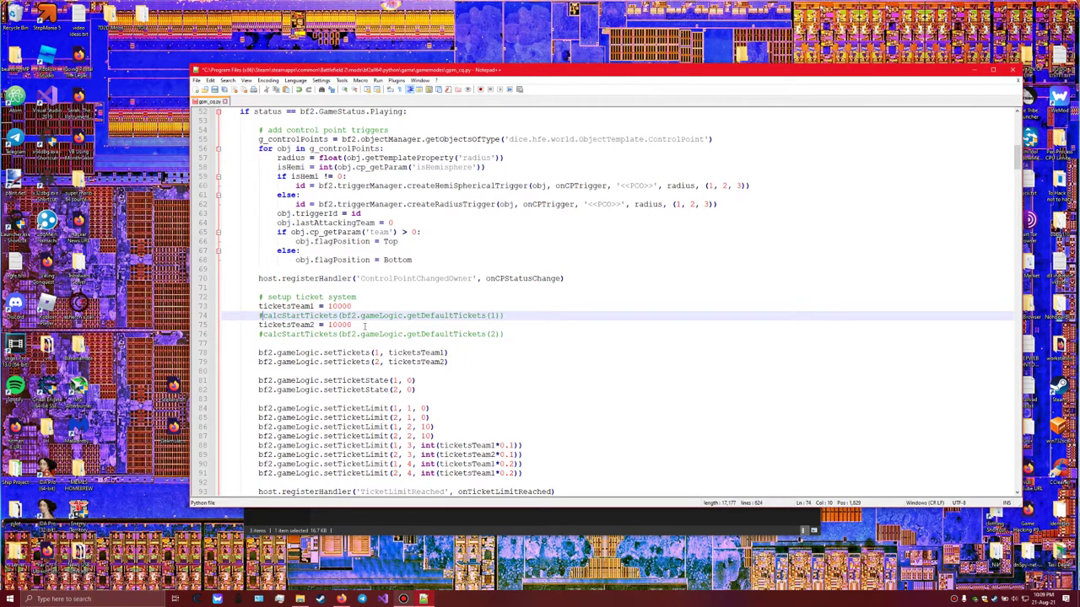
pyautogui.hotkey('ctrl', 's')
pyautogui.click(525, 328)
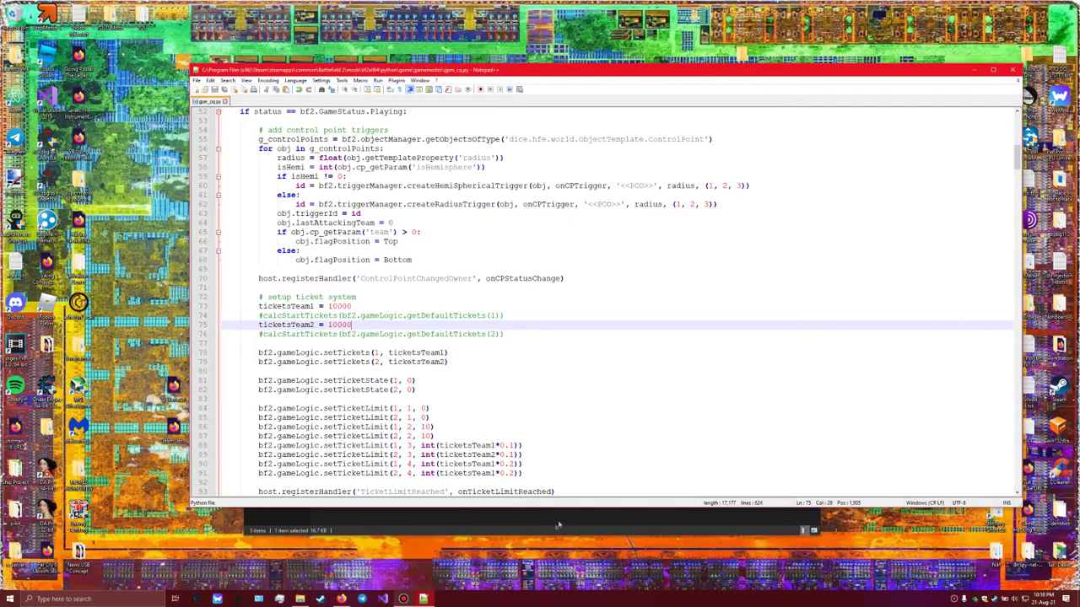
# Step: Bring the gamemodes folder forward and check gpm_cq.py's entry
pyautogui.click(564, 529)
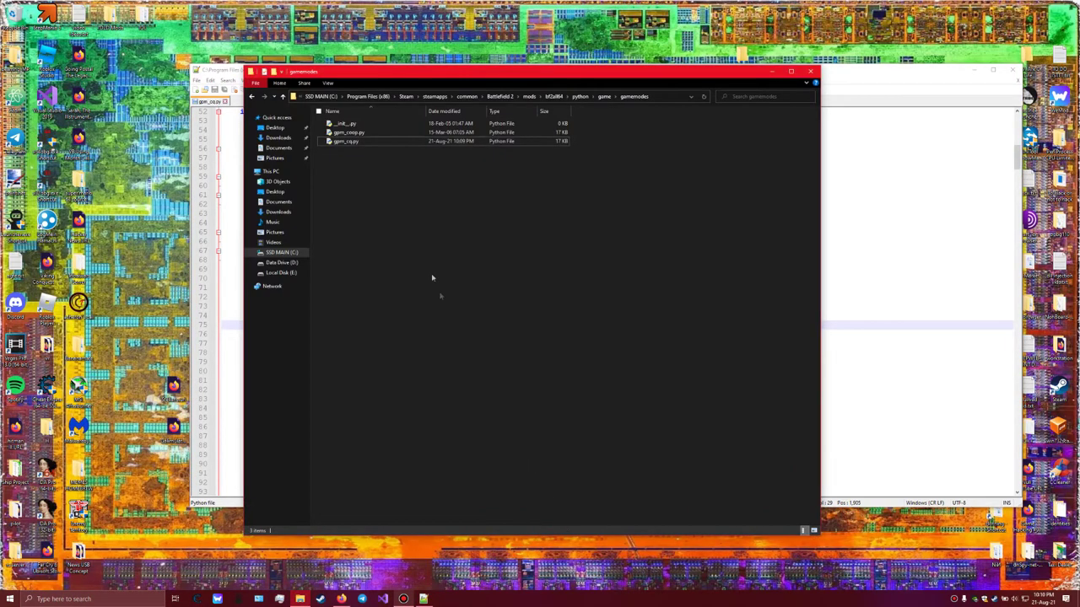
pyautogui.moveTo(470, 177); pyautogui.dragTo(372, 147)
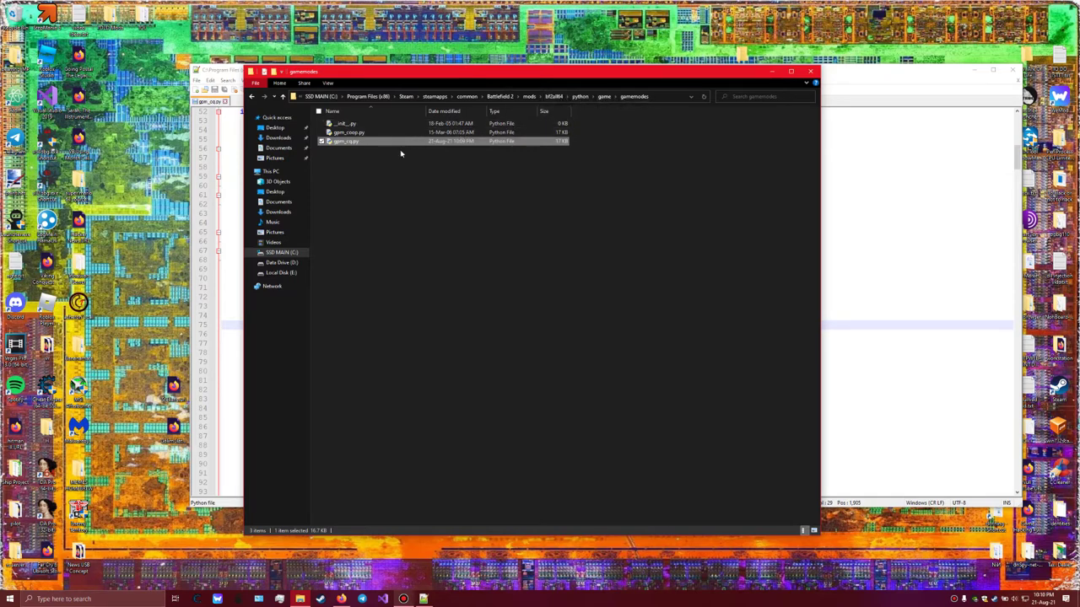
pyautogui.moveTo(400, 154); pyautogui.dragTo(368, 157)
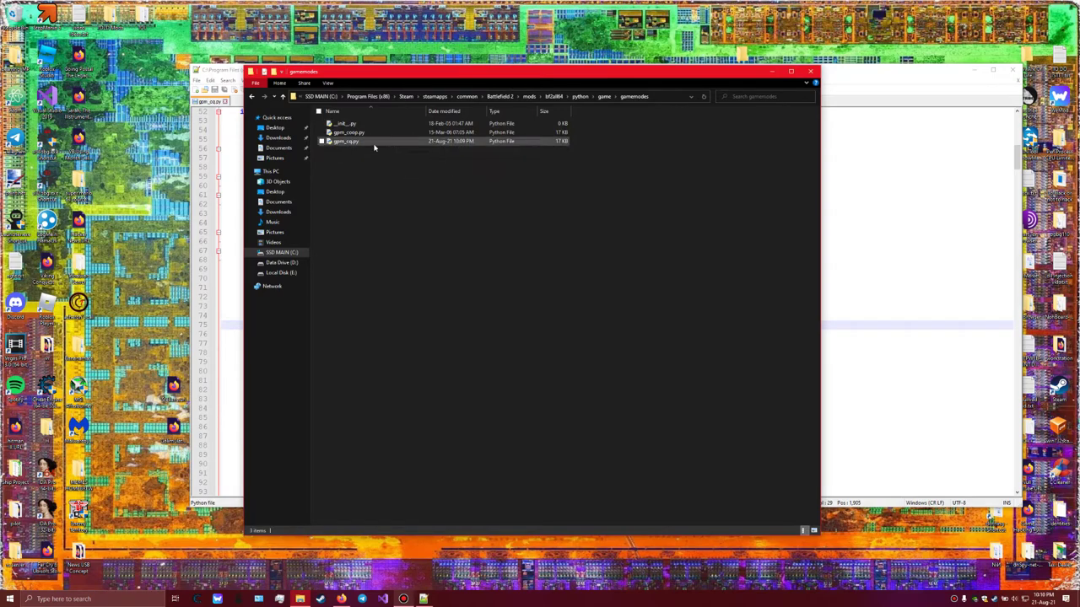
# Step: Review the ticket setup lines 73–76 in Notepad++, then close Notepad++
pyautogui.moveTo(474, 76); pyautogui.dragTo(717, 82)
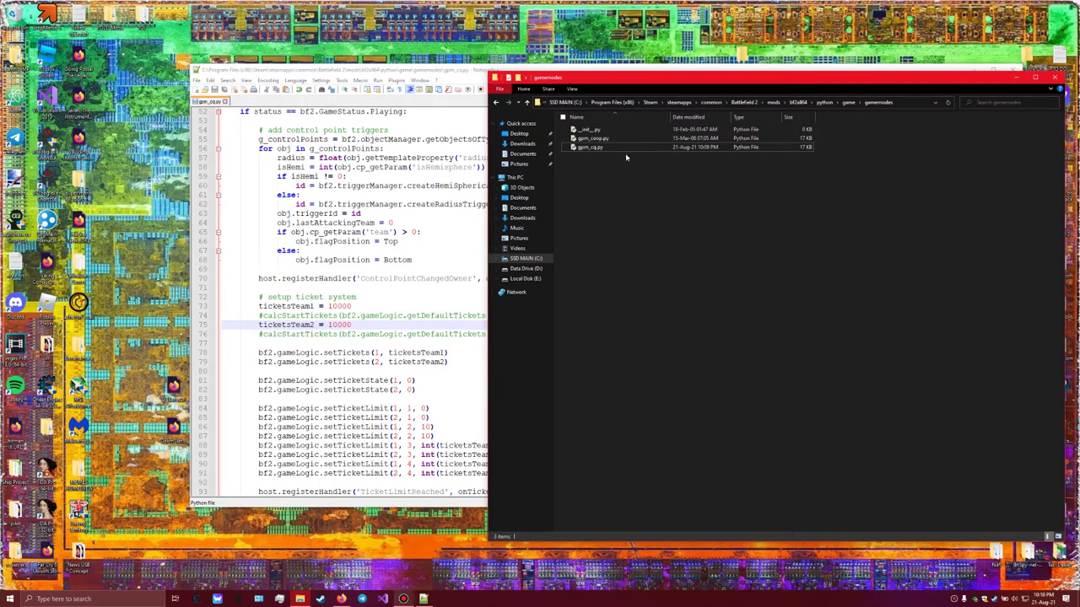
pyautogui.click(416, 324)
pyautogui.moveTo(528, 344); pyautogui.dragTo(217, 309)
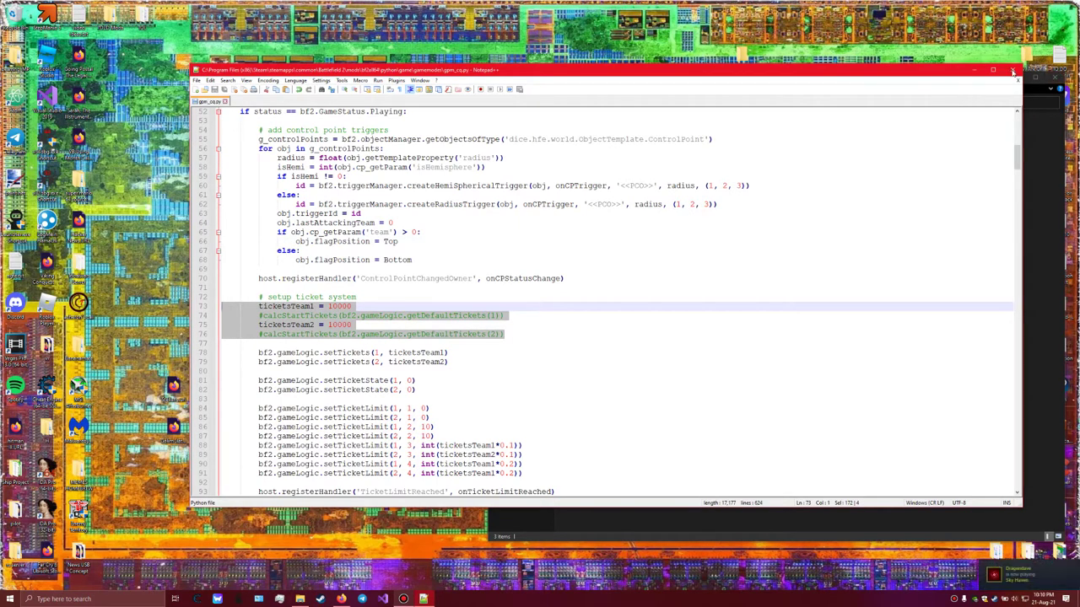
pyautogui.click(1012, 71)
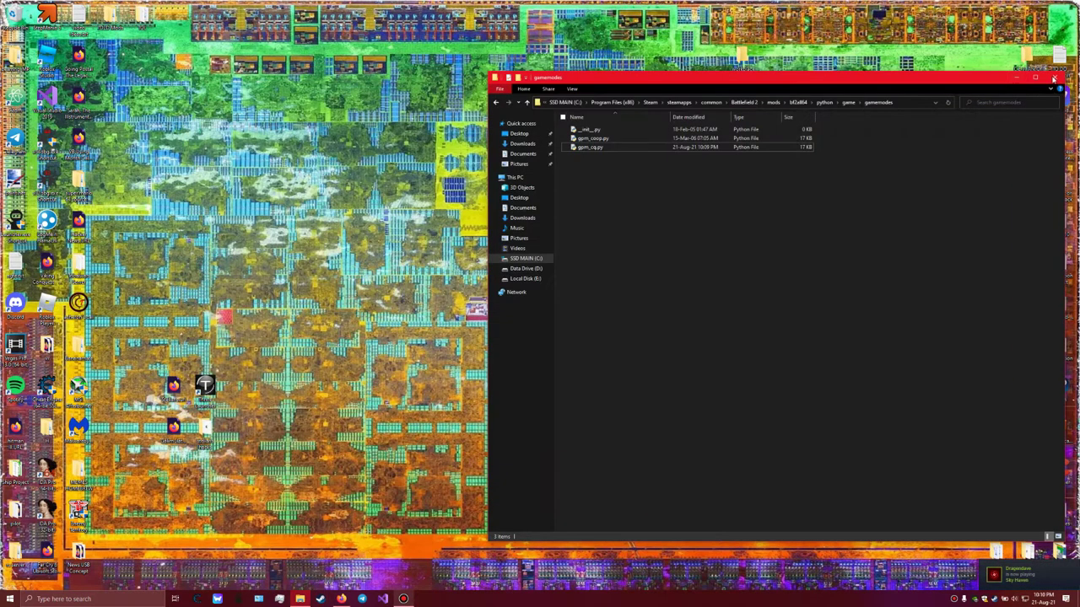
# Step: Close the gamemodes folder, launch Battlefield 2 from the Steam tray, and choose Veteran difficulty
pyautogui.click(1053, 78)
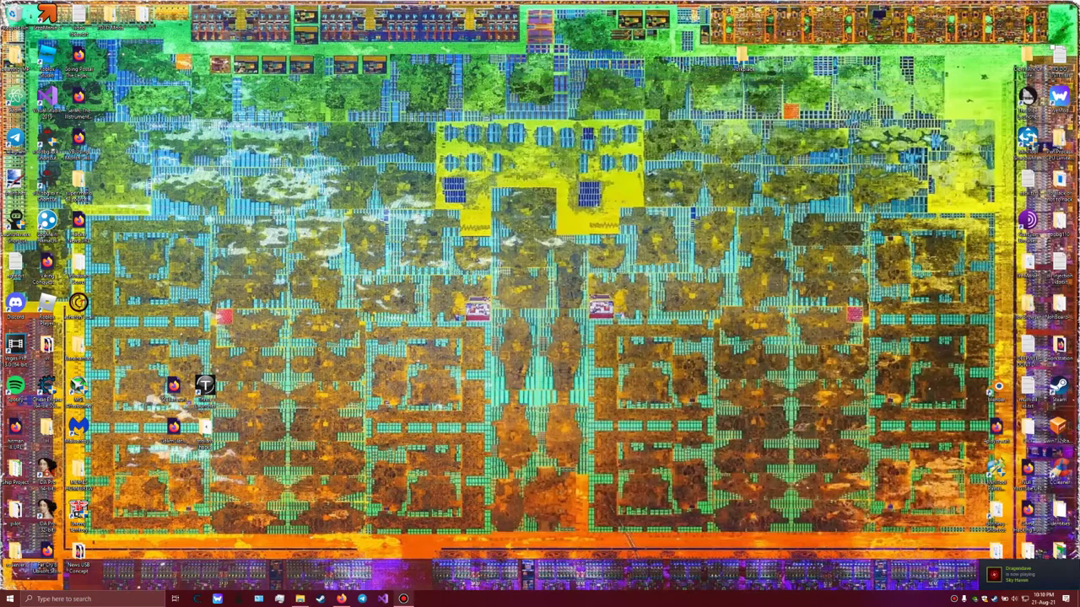
pyautogui.rightClick(996, 596)
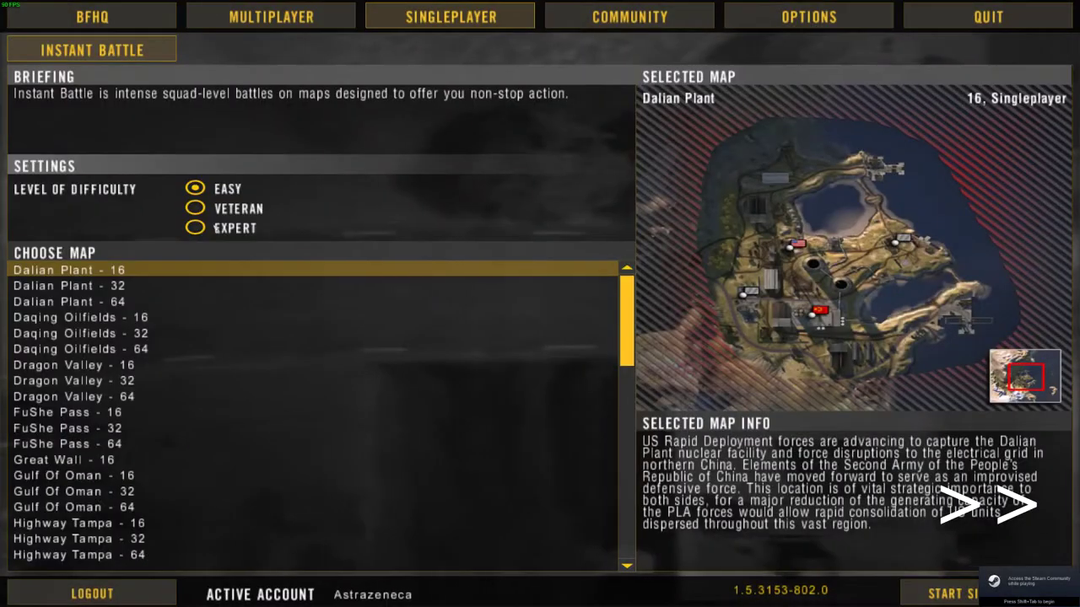
pyautogui.click(195, 208)
# Step: Start a singleplayer battle on Highway Tampa - 64 and join once it loads
pyautogui.scroll(-4, 312, 413)
pyautogui.click(78, 412)
pyautogui.click(1001, 593)
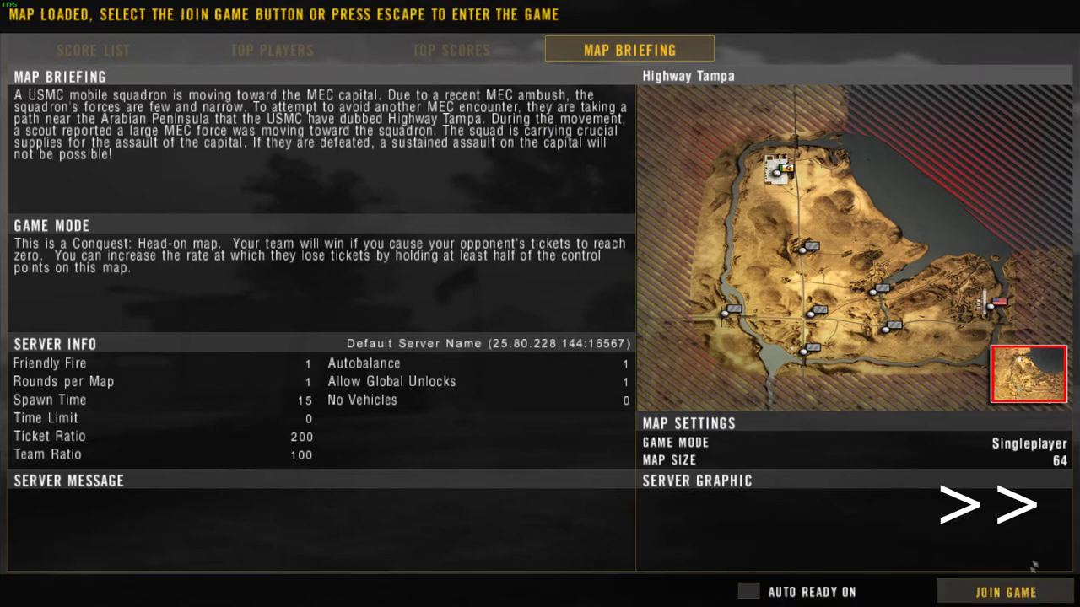
pyautogui.click(1025, 591)
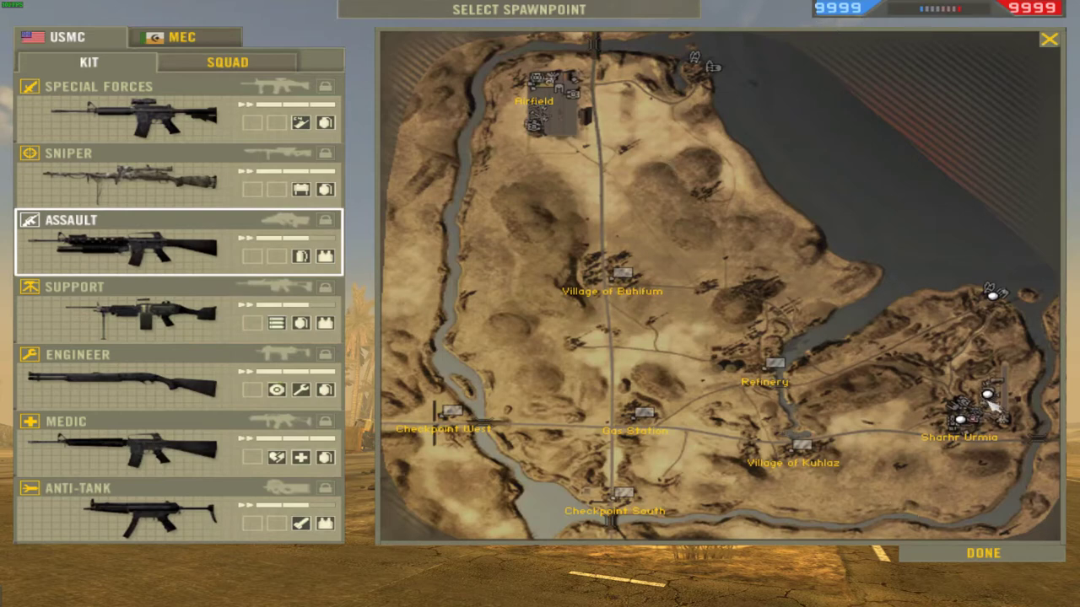
# Step: Spawn as an Engineer at the Sharhr Urmia spawn point
pyautogui.click(990, 398)
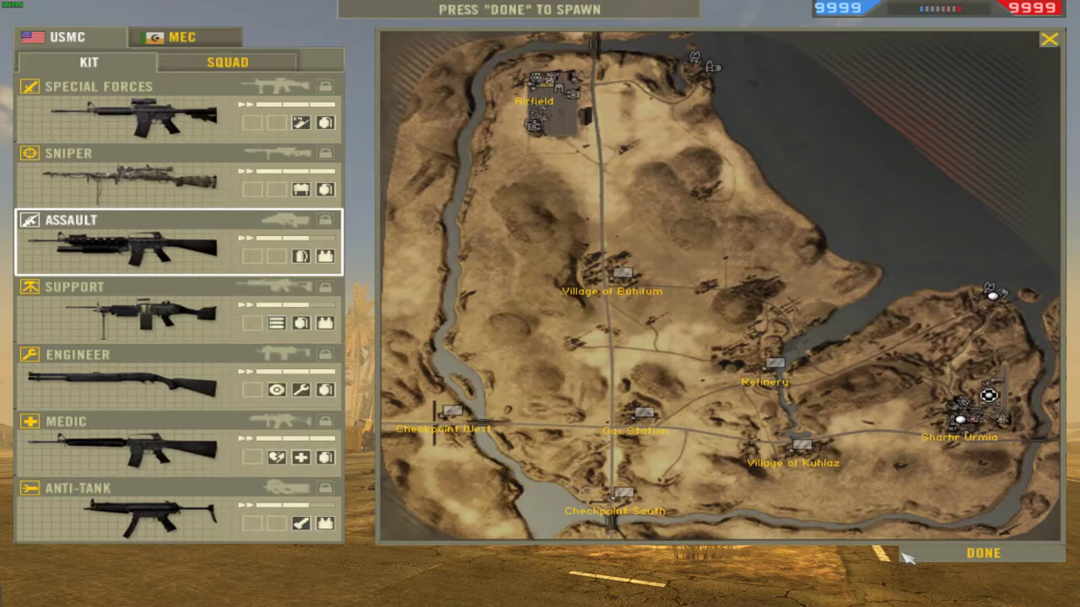
pyautogui.click(251, 381)
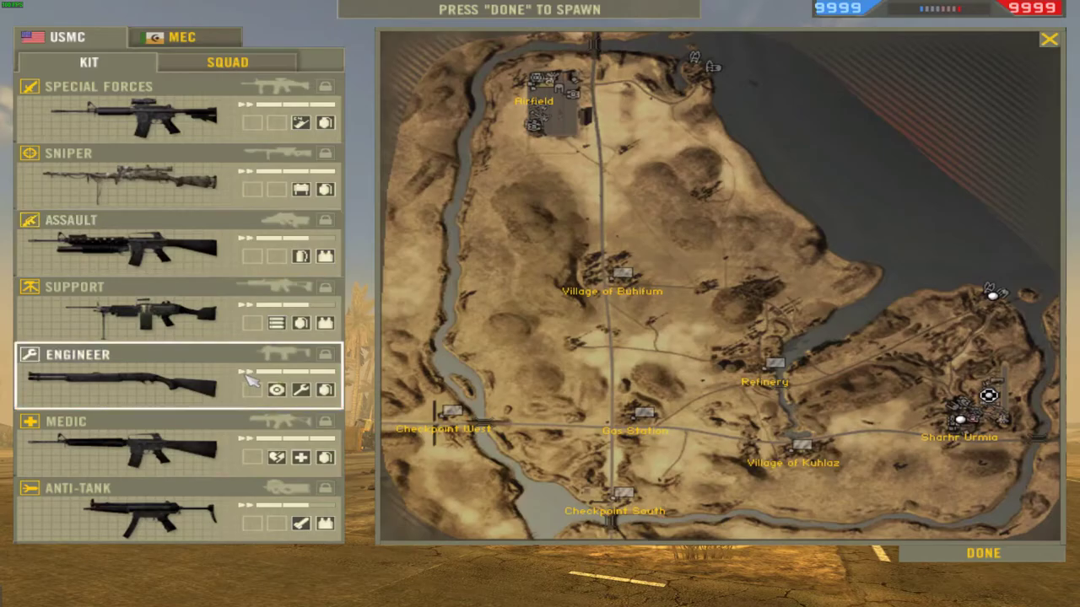
pyautogui.click(1029, 561)
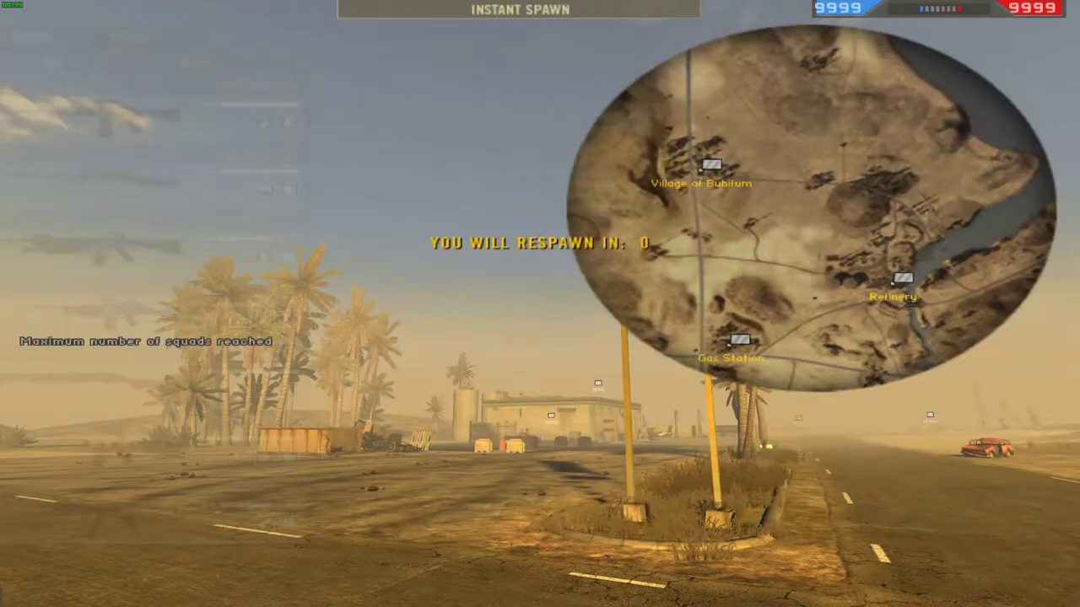
# Step: Walk to the helicopter, board it and take the pilot seat
pyautogui.press('w')
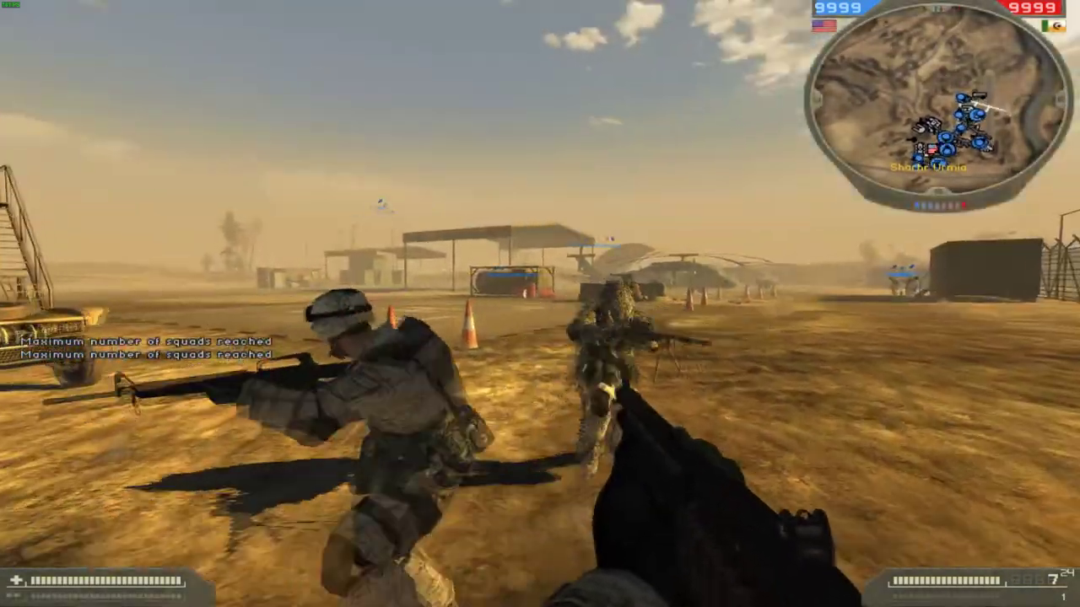
pyautogui.press('w')
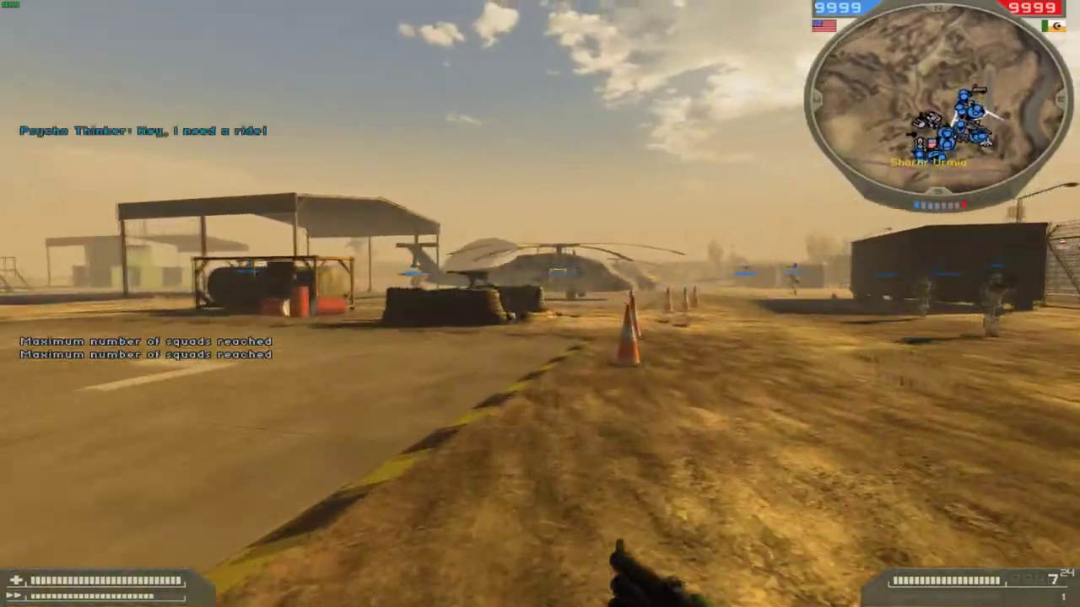
pyautogui.press('w')
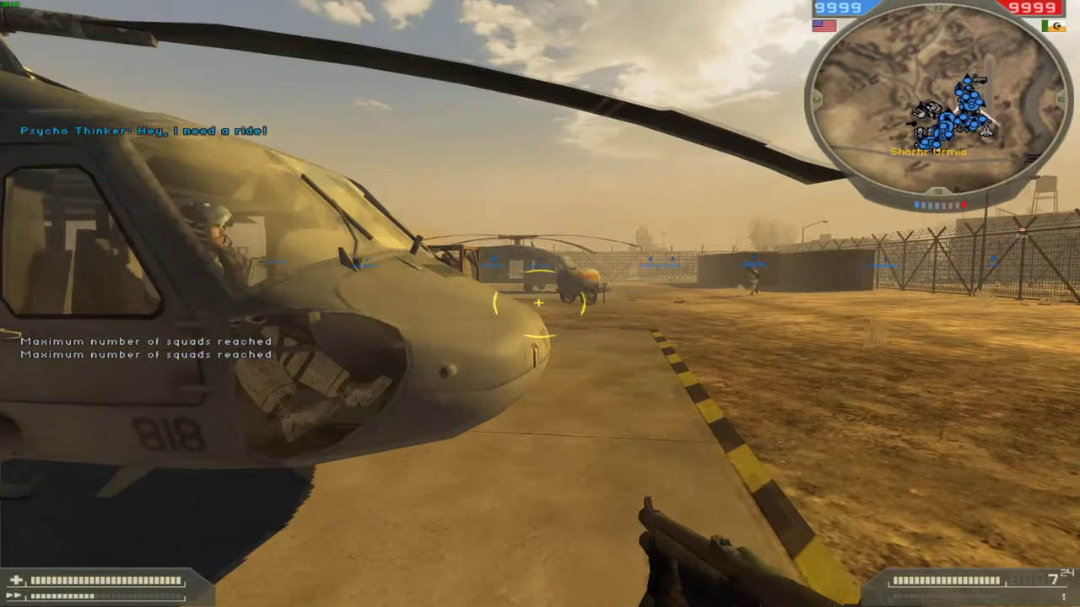
pyautogui.press('e')
pyautogui.press('F1')
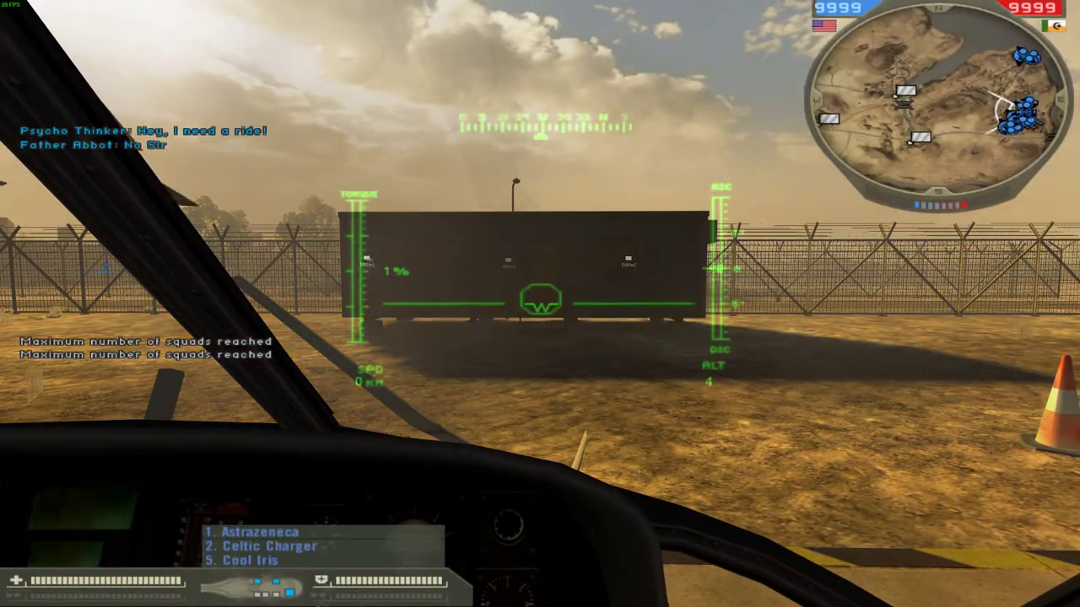
# Step: Lift off, fly forward over the base fence, and check the full map
pyautogui.press('w')
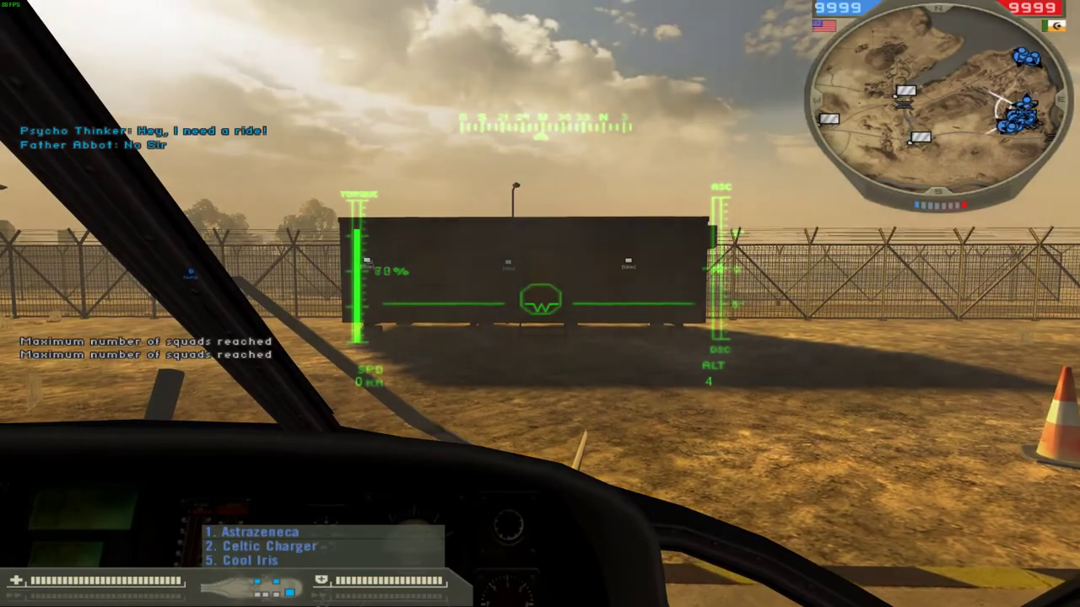
pyautogui.press('d')
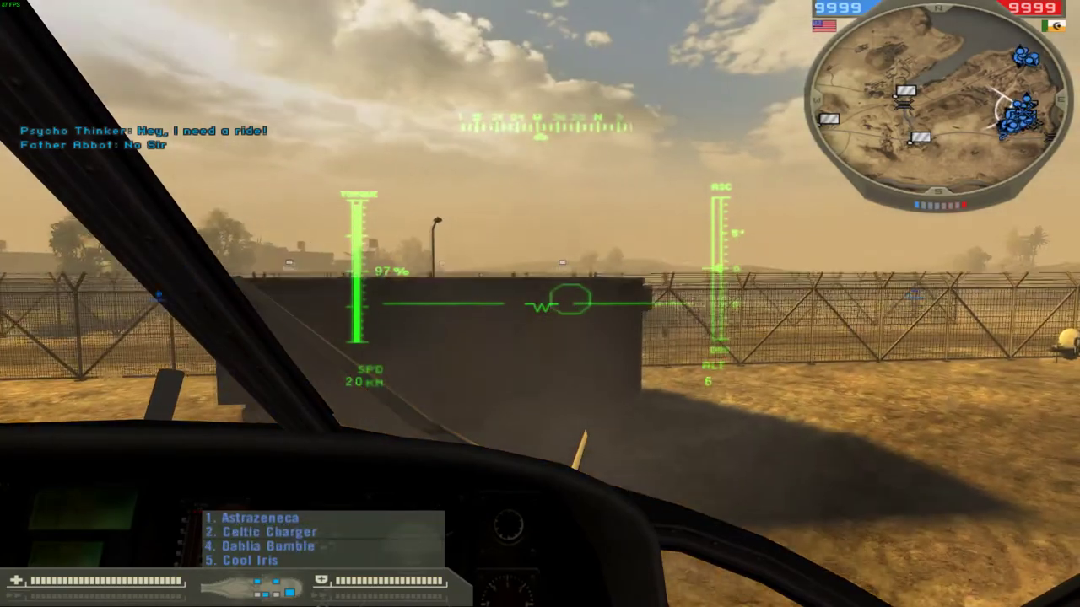
pyautogui.press('w')
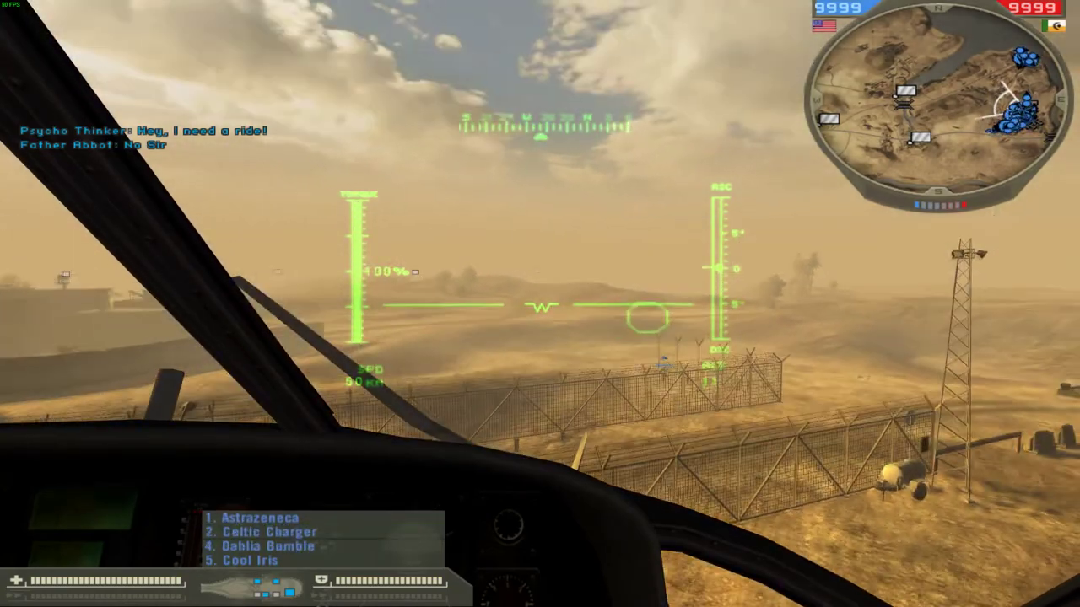
pyautogui.press('w')
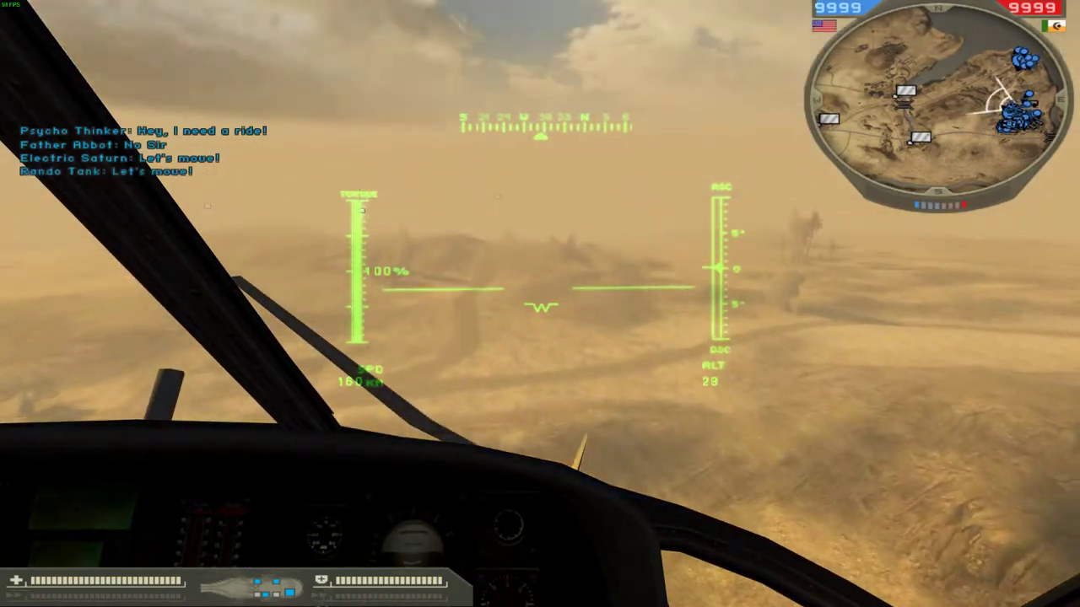
pyautogui.press('m')
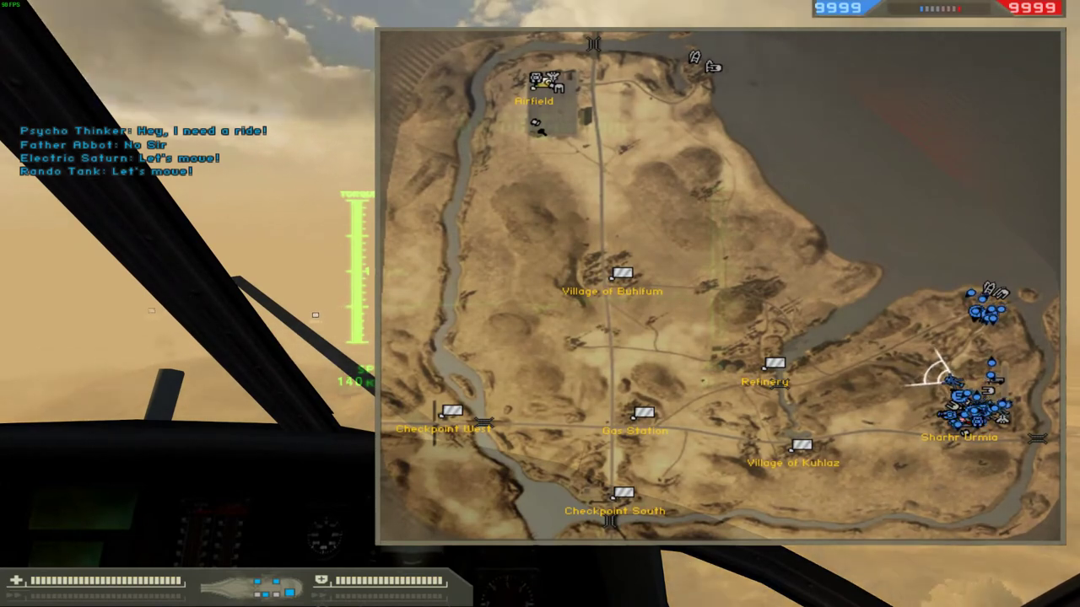
pyautogui.press('m')
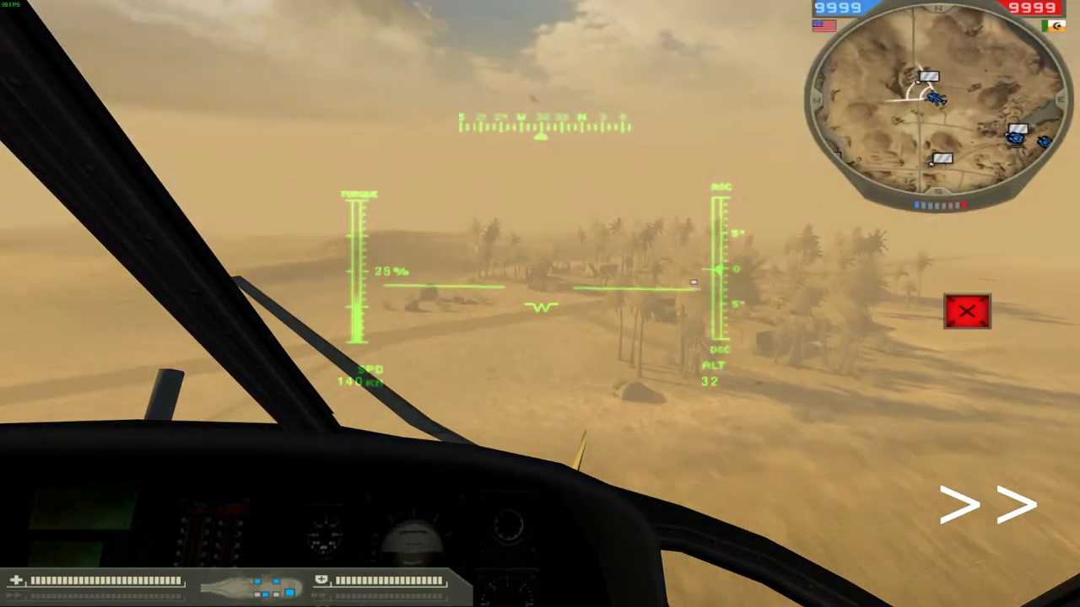
# Step: Jump out of the helicopter mid-flight and open the parachute
pyautogui.press('e')
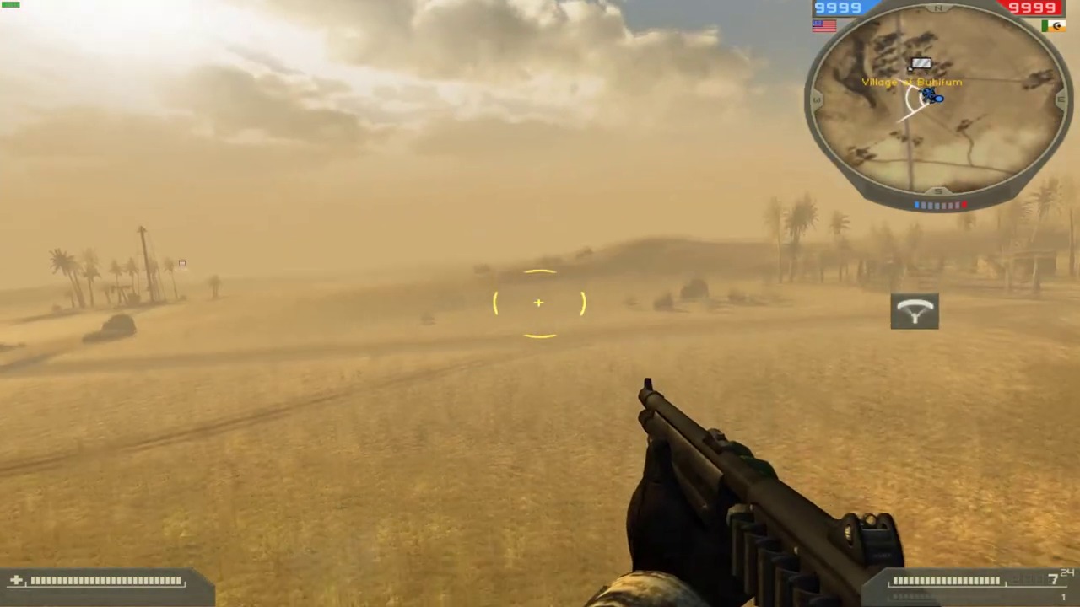
pyautogui.press('9')
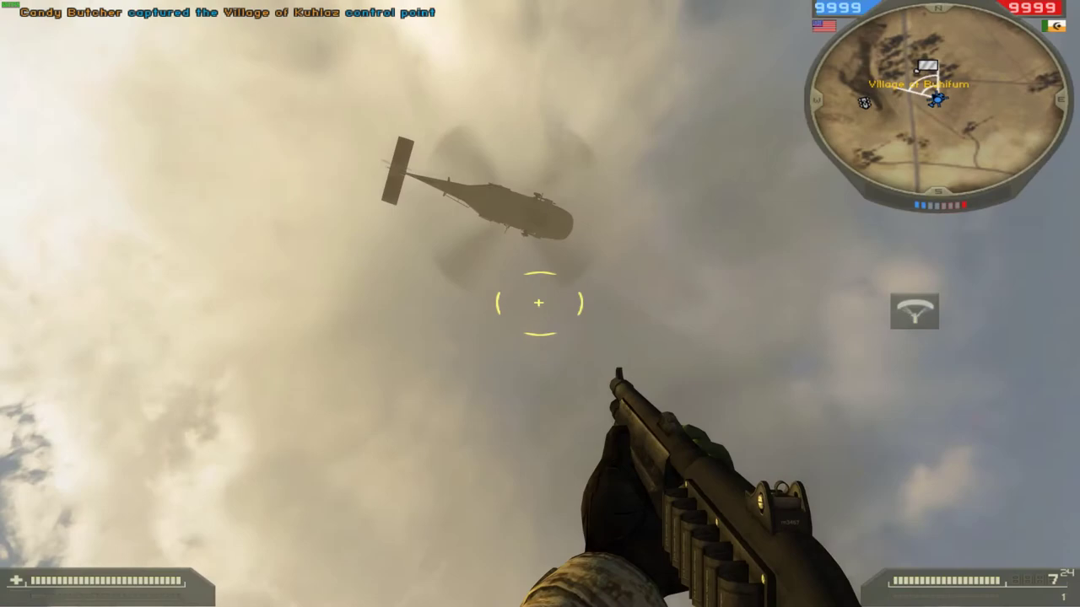